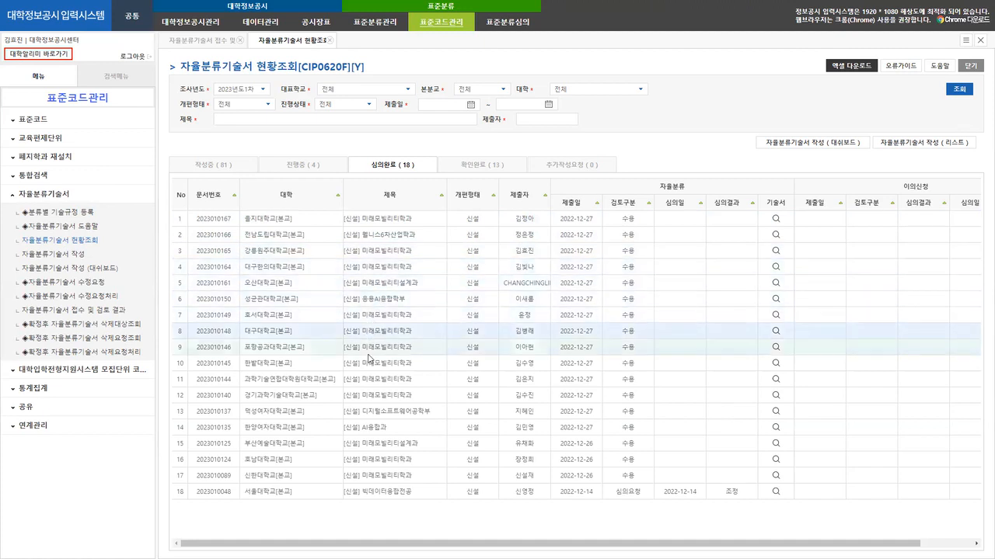
Review the submitted 자율분류기술서 lists by status: 진행중, 작성중 and 심의완료
left_click(300, 170)
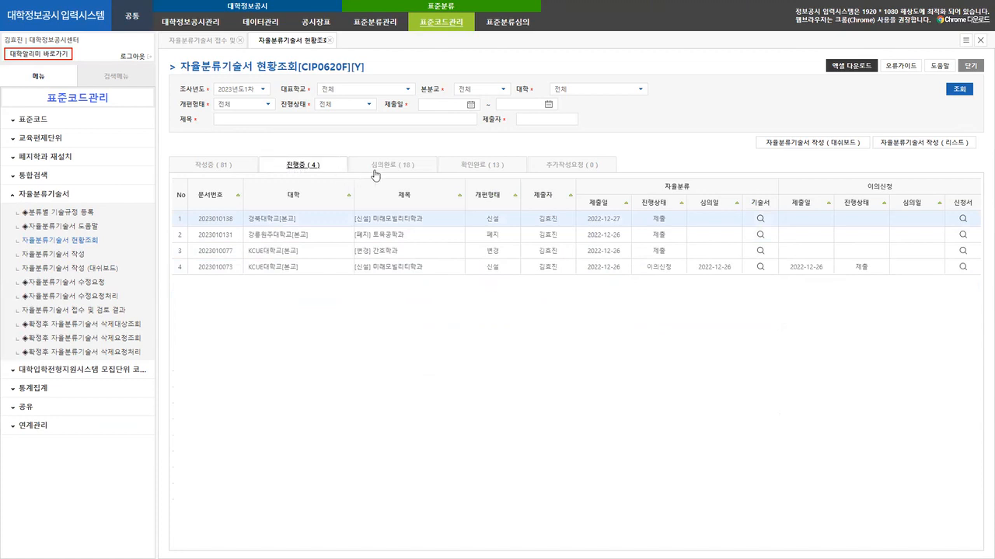
left_click(375, 168)
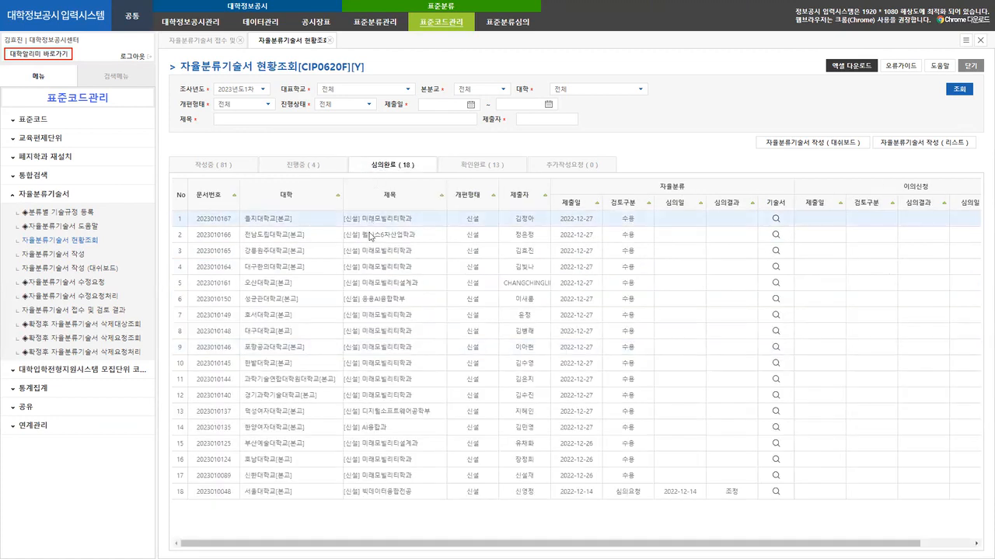
left_click(217, 168)
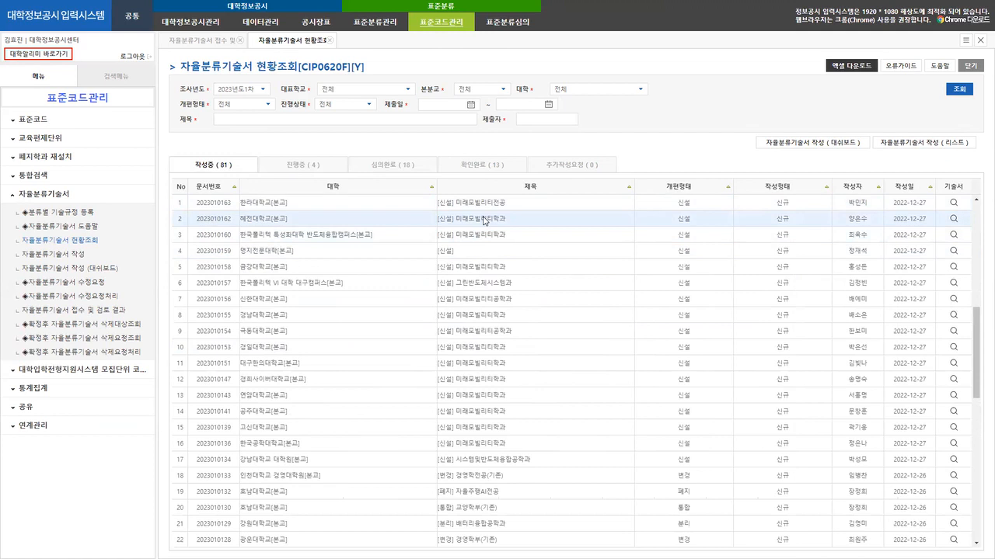
left_click(390, 167)
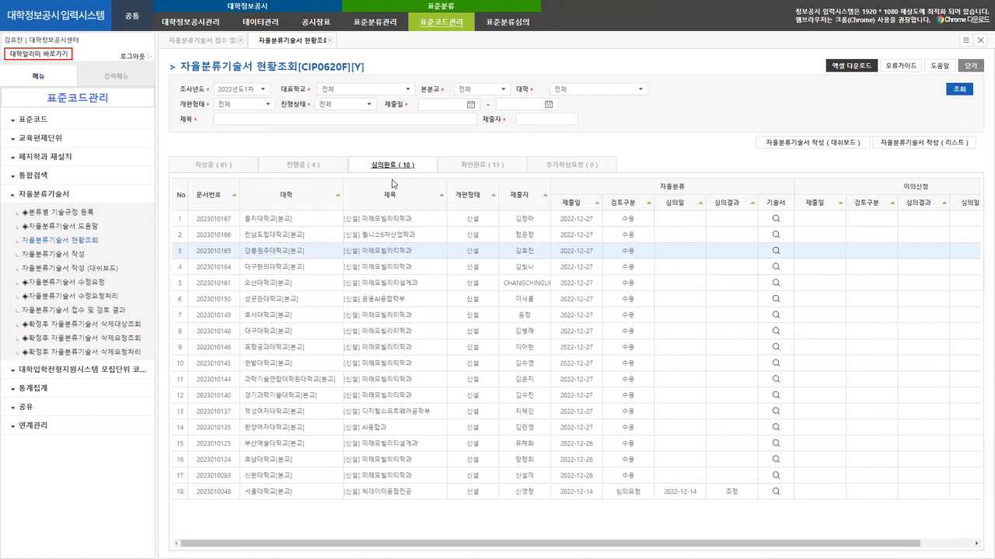
left_click(386, 268)
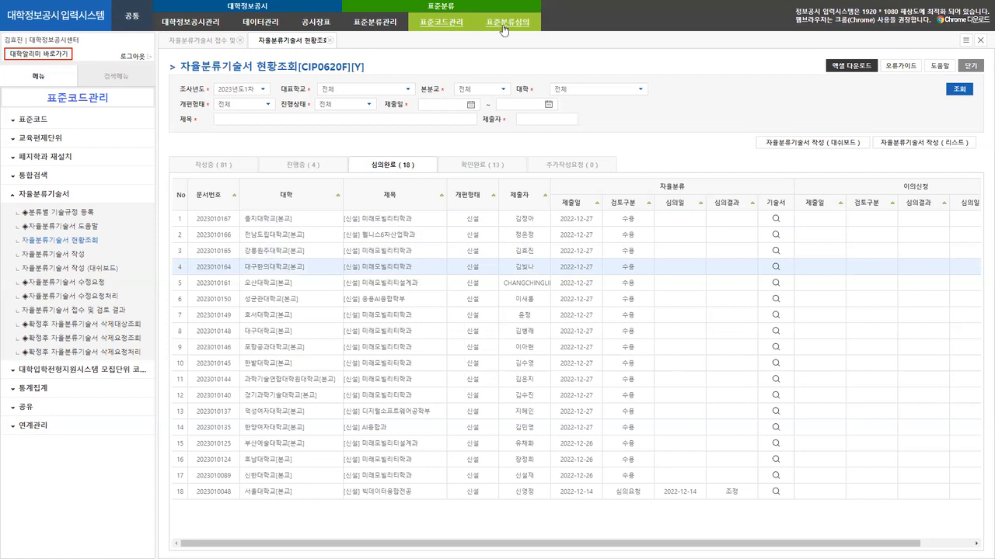
left_click(517, 251)
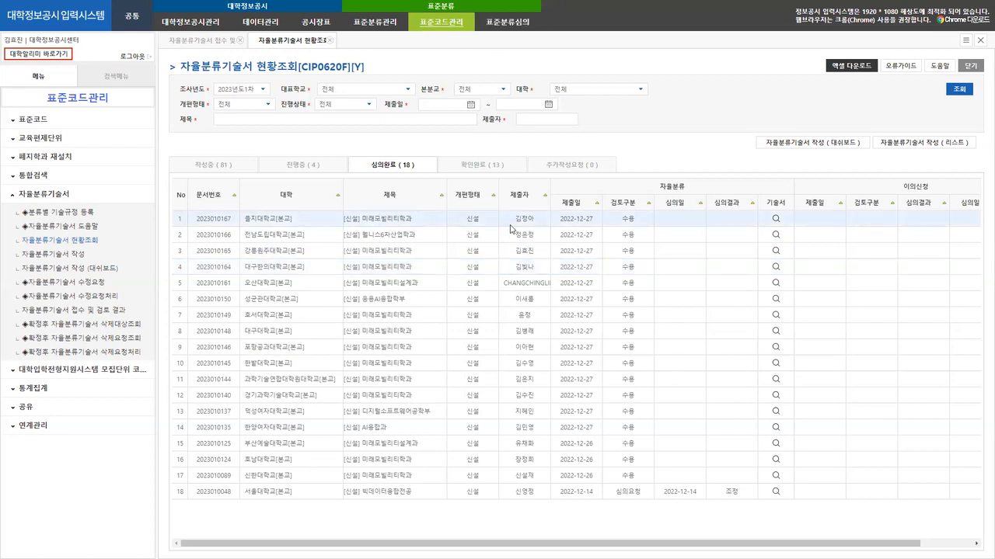
left_click(517, 299)
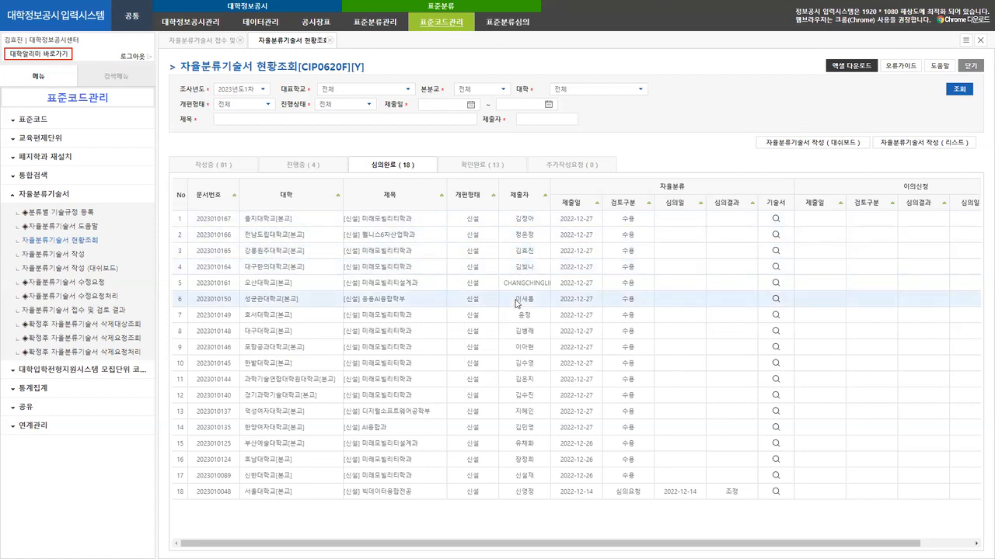
left_click(454, 411)
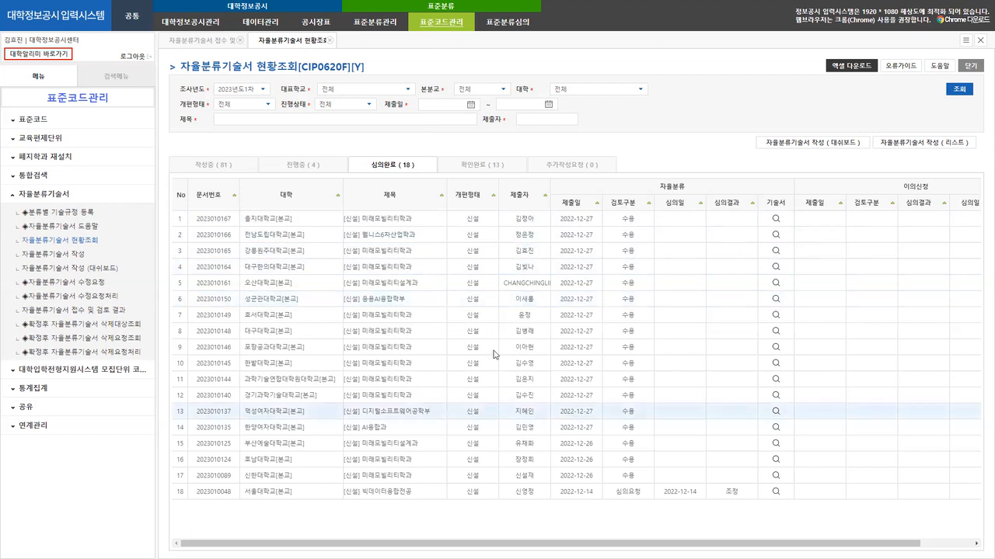
Open 심의결과 조회 및 확인처리 under 표준분류심의 and query the 미확인 review results for 2023년도1차
left_click(506, 23)
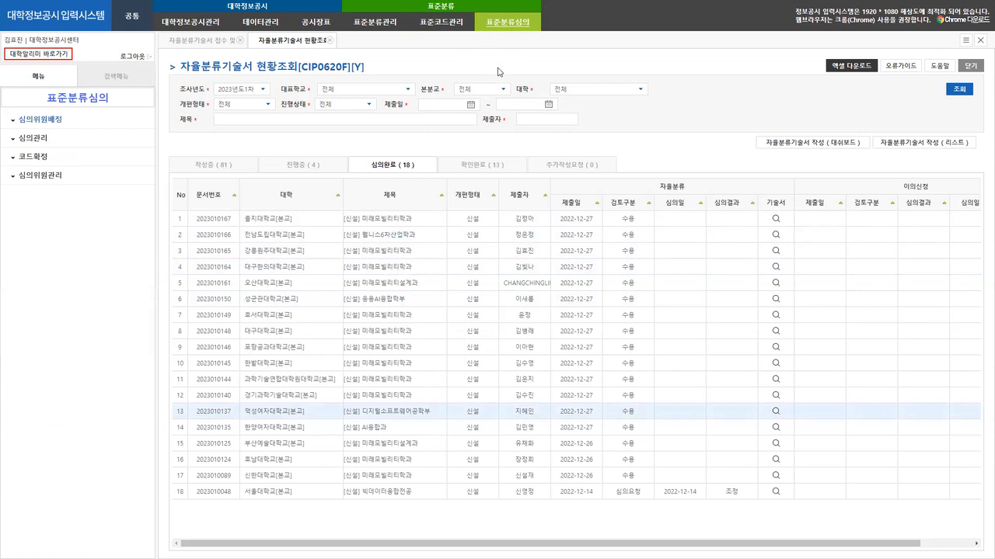
left_click(31, 140)
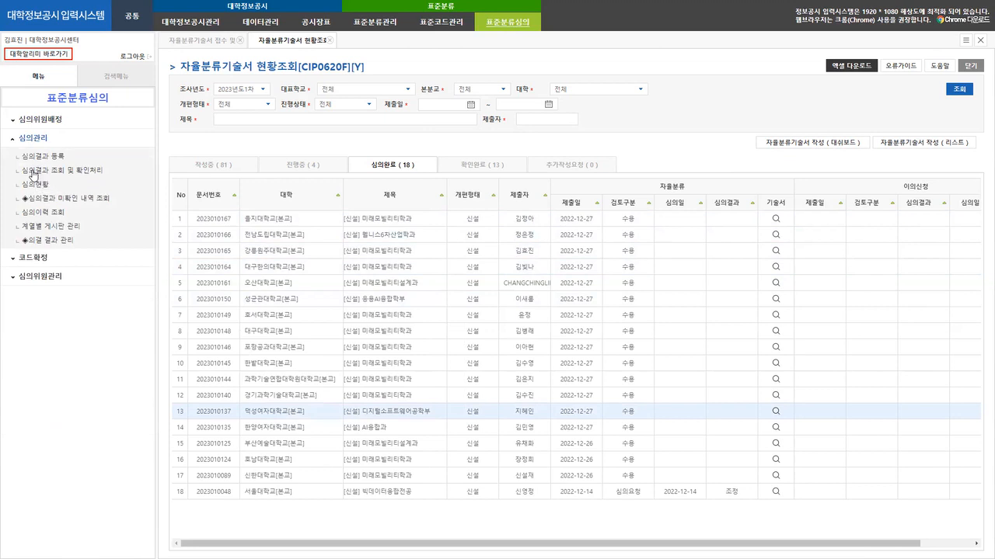
left_click(34, 171)
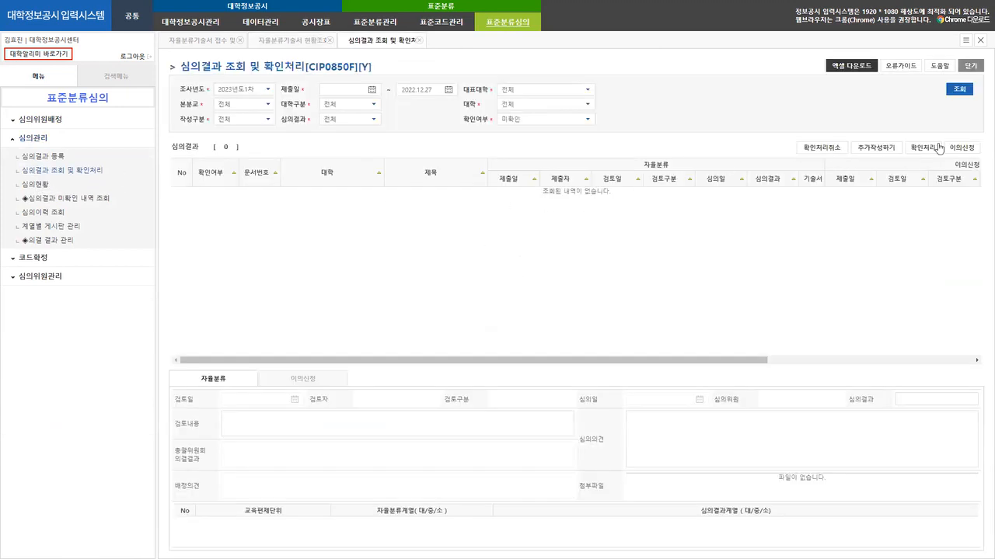
left_click(958, 92)
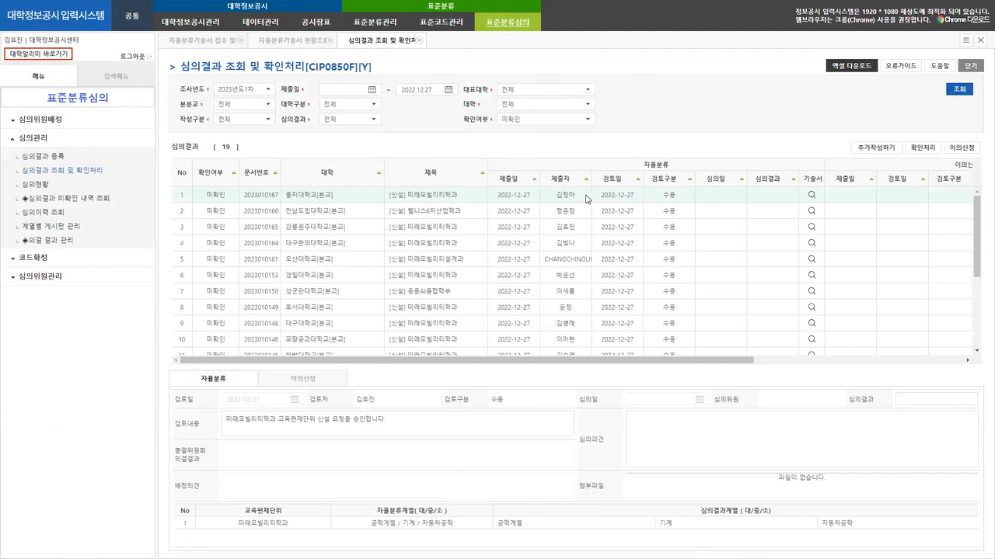
Mark the review result for 강릉원주대학교[본교]'s newly established 미래모빌리티학과 as confirmed (확인처리)
left_click(567, 233)
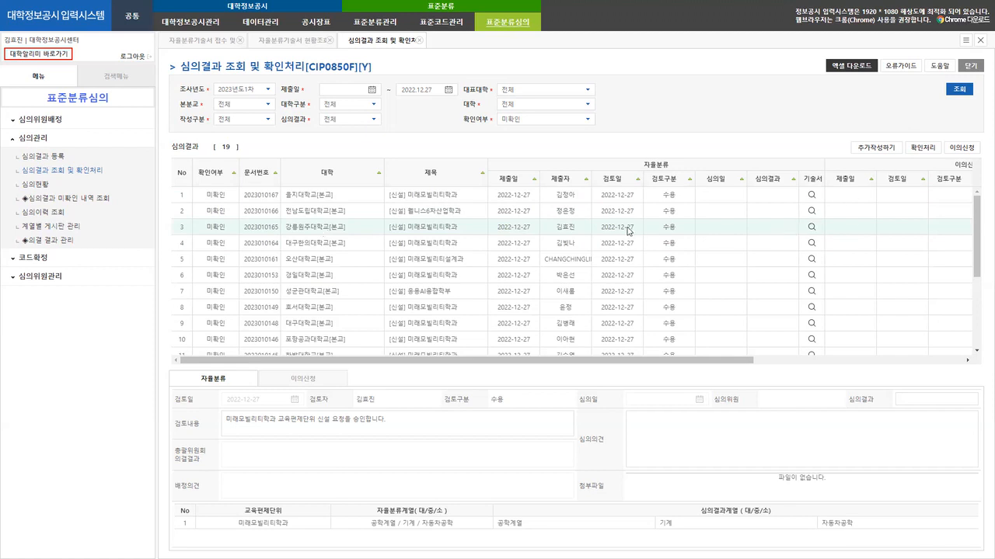
left_click(923, 150)
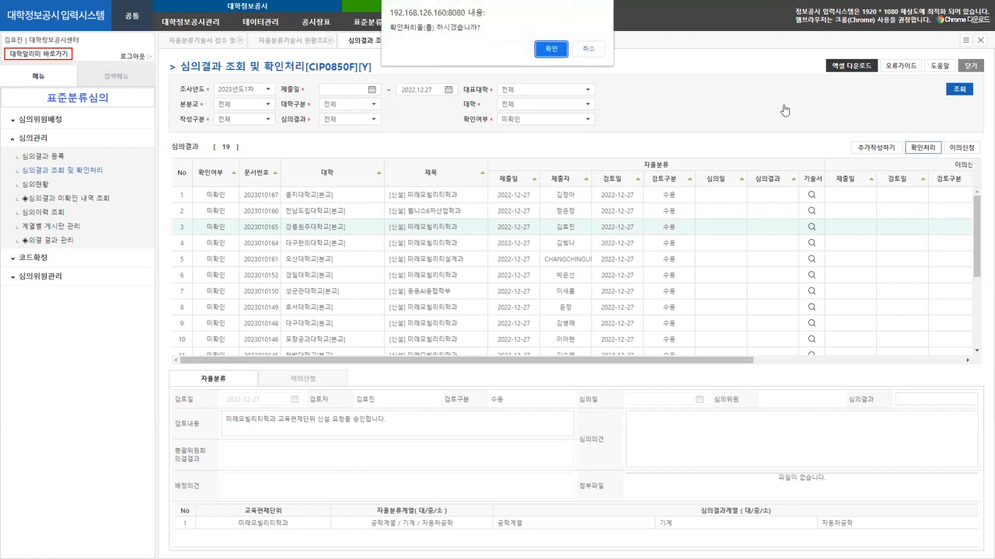
left_click(552, 53)
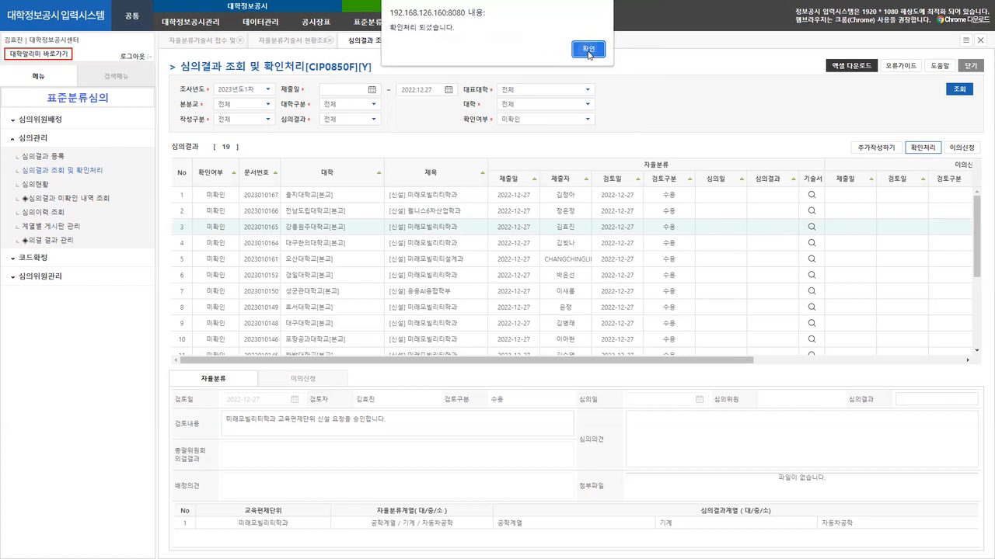
left_click(589, 51)
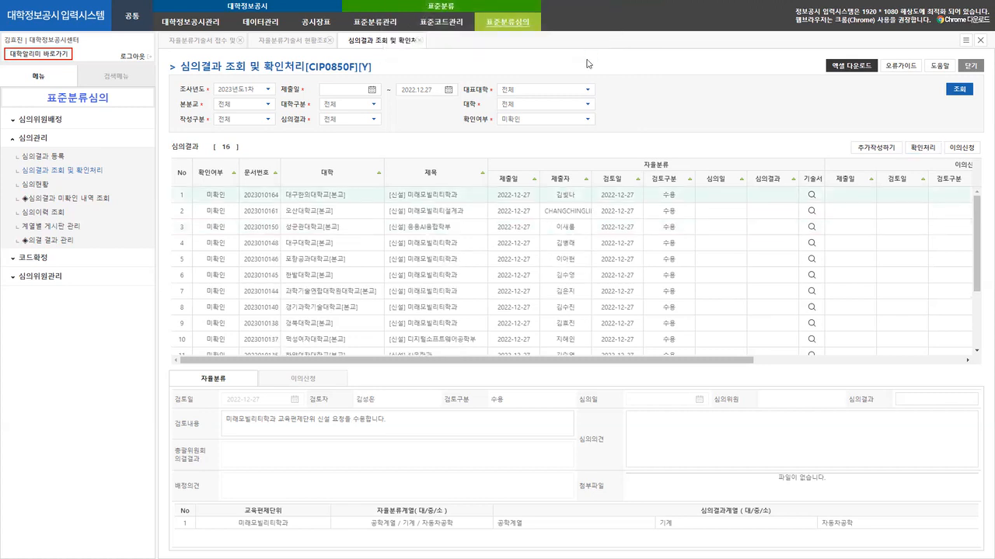
Open the 코드확정처리 screen to view the code confirmation list
left_click(43, 259)
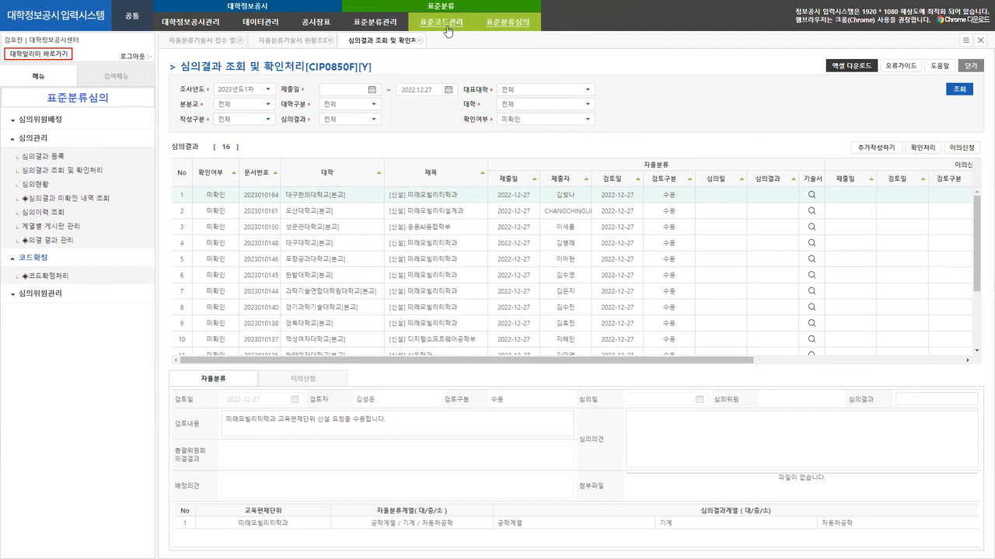
left_click(51, 279)
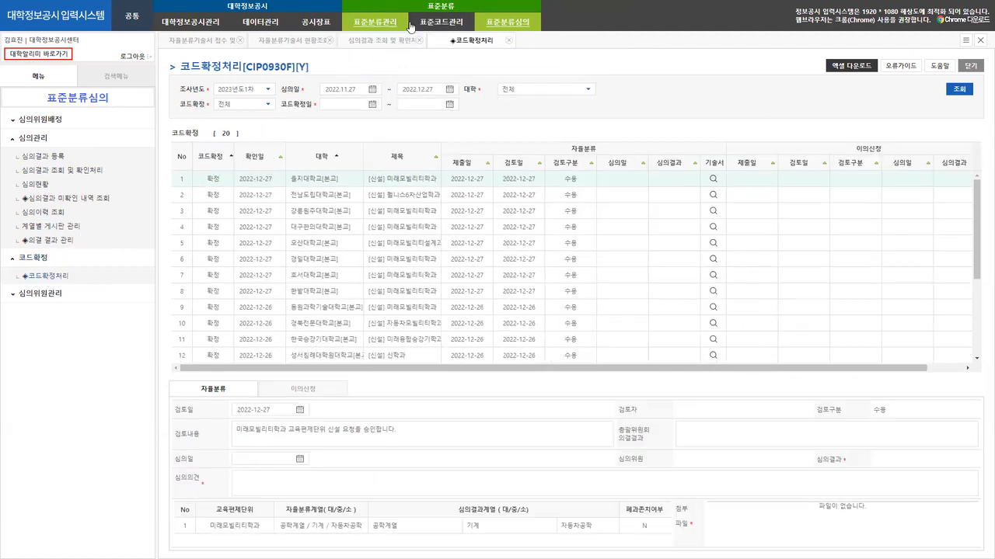
Open the 학교별 학과코드 screen from the standard codes in 표준코드관리
left_click(411, 26)
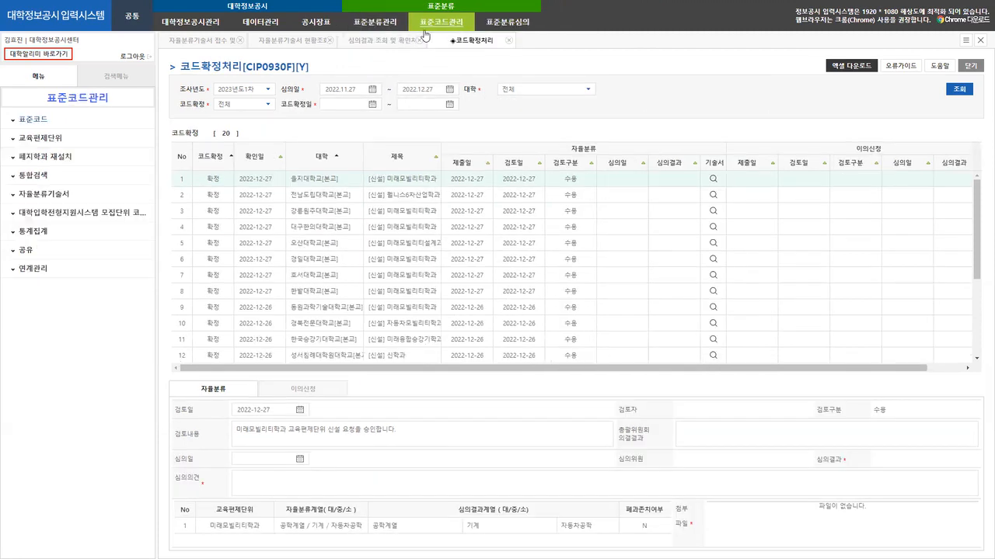
left_click(29, 120)
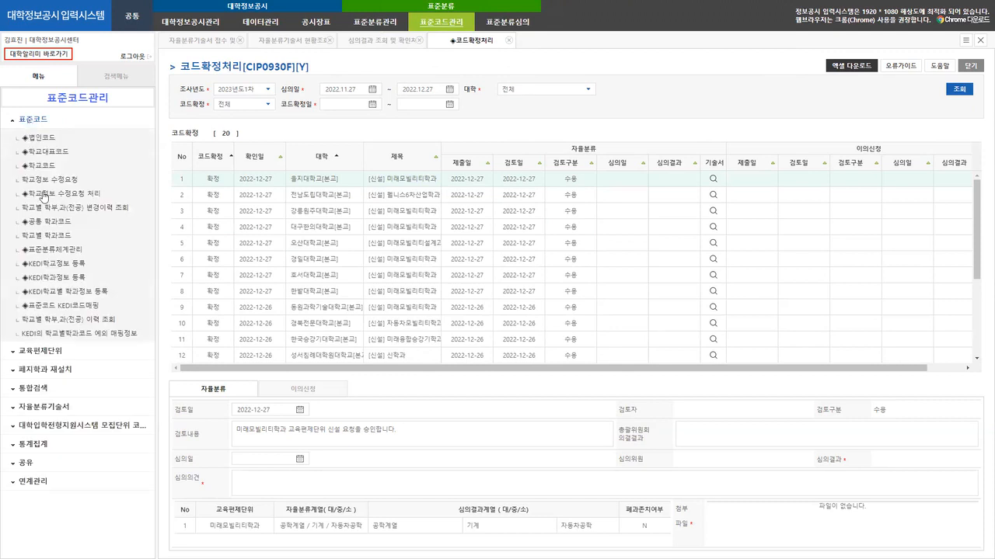
left_click(34, 237)
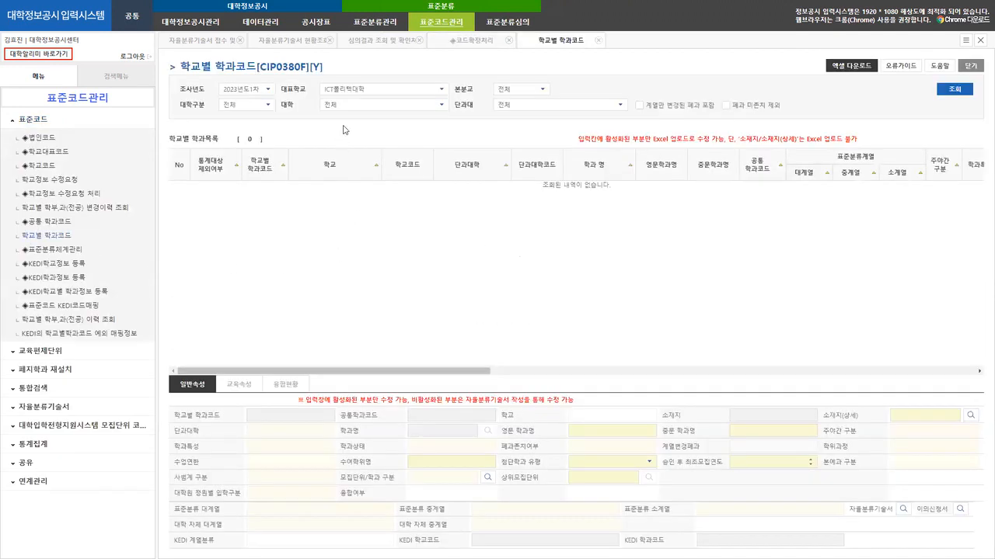
Query the department codes with 대표학교 set to 강릉원주대학교 and 대학 set to 강릉원주대학교[본교]
left_click(386, 88)
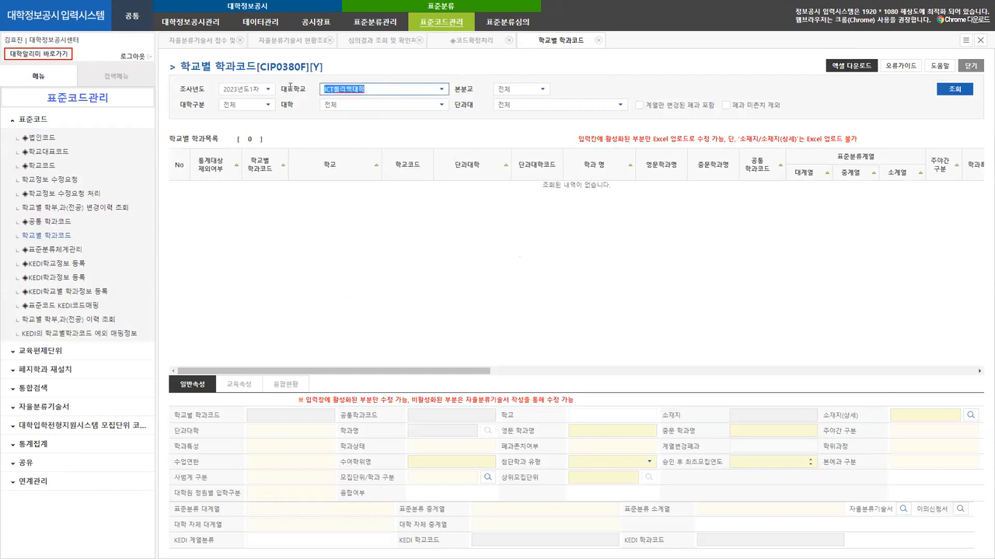
type("강릉")
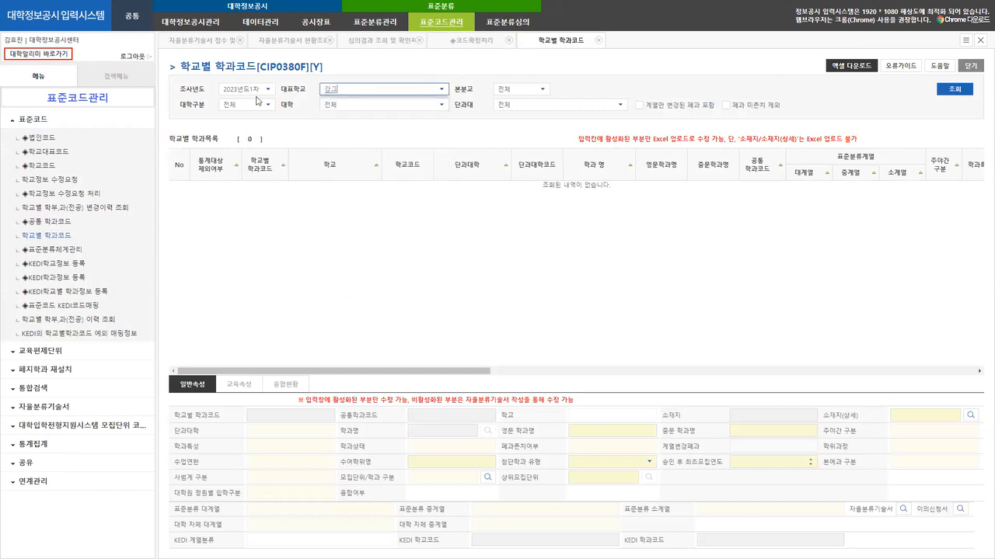
type("원주대")
key("Return")
left_click(428, 105)
left_click(395, 137)
left_click(955, 90)
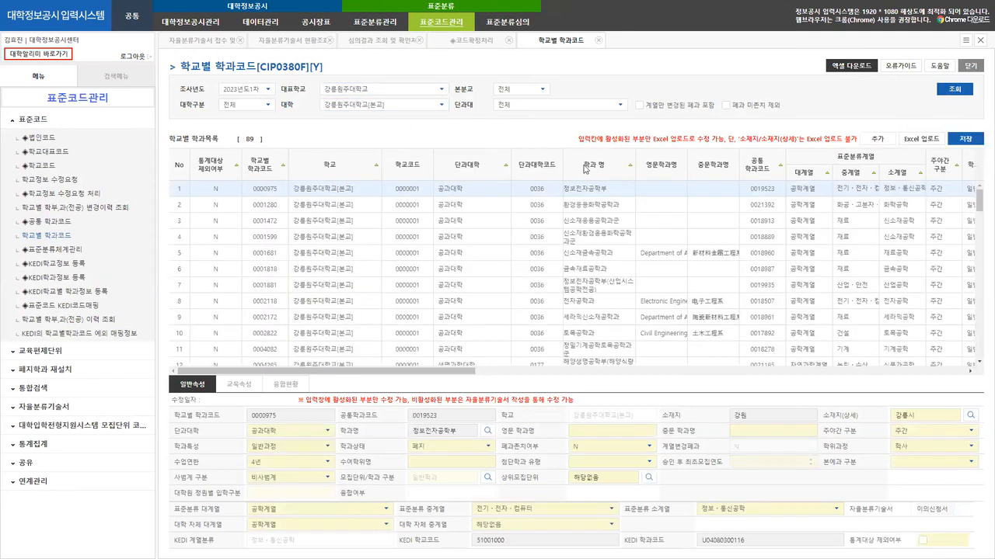
Find 미래모빌리티학과 in the list sorted by department name and view its 교육속성 and 융합현황 details
scroll(571, 274, "down", 2)
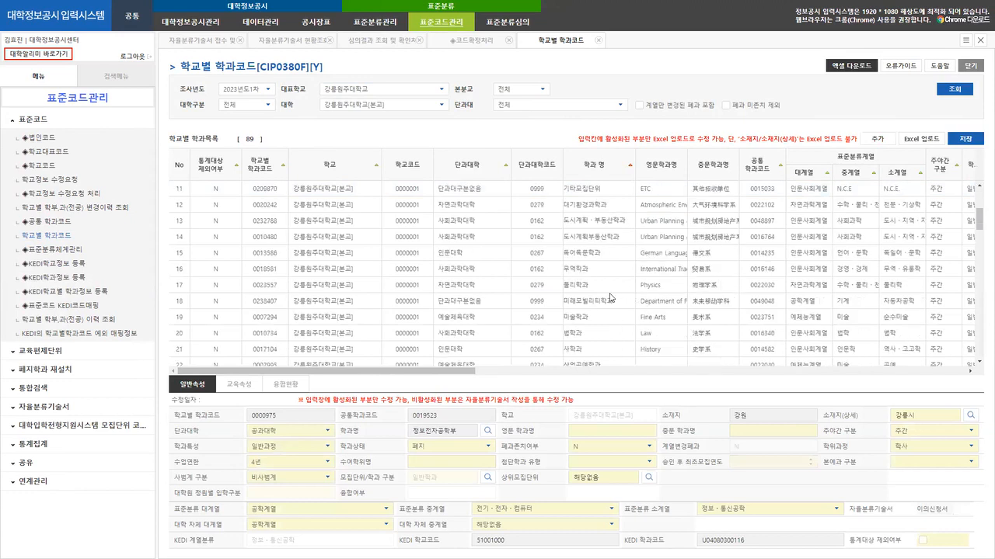
scroll(610, 298, "down", 1)
left_click(588, 224)
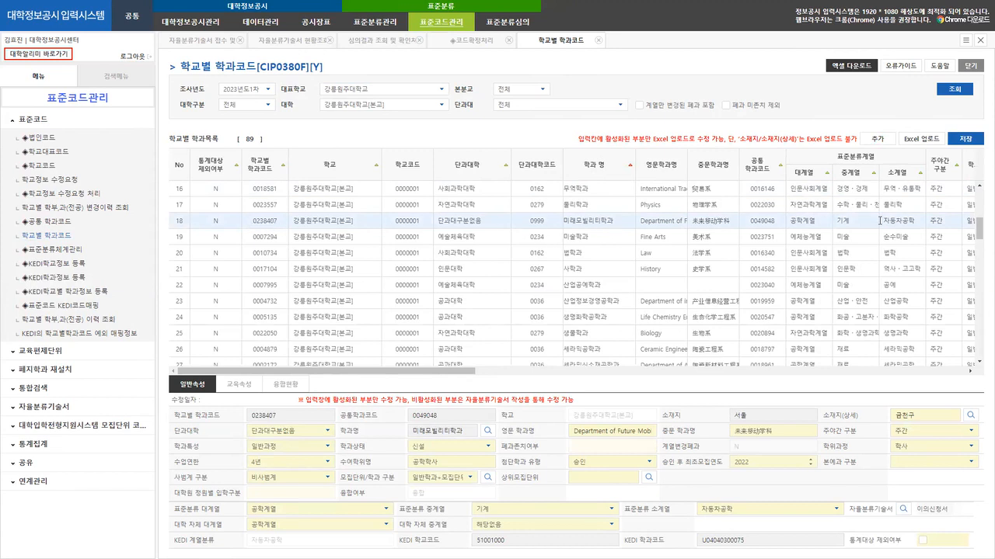
left_click(243, 385)
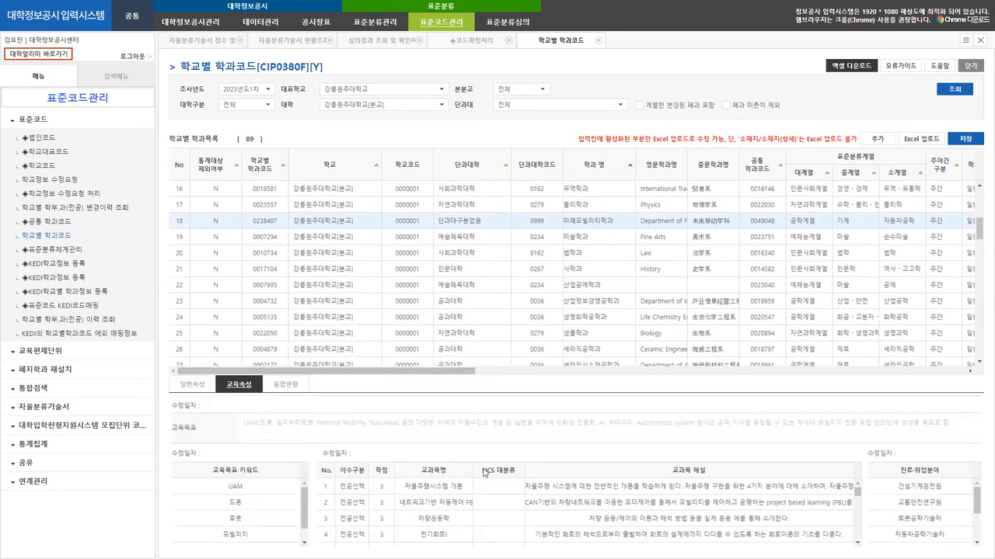
left_click(285, 385)
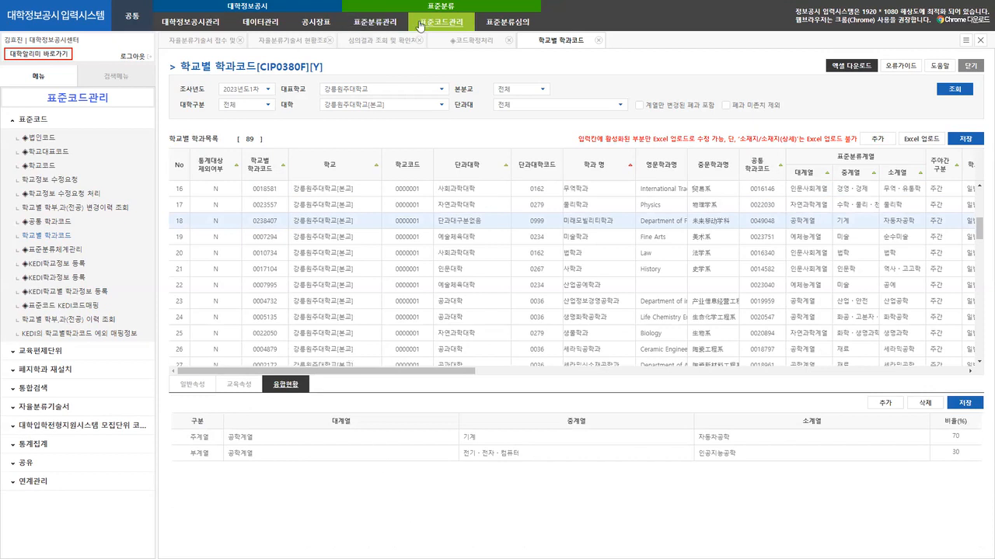
Open 교육속성 관리 under 교육편제단위 and query the education goals of 강릉원주대학교[본교]
left_click(27, 353)
left_click(39, 396)
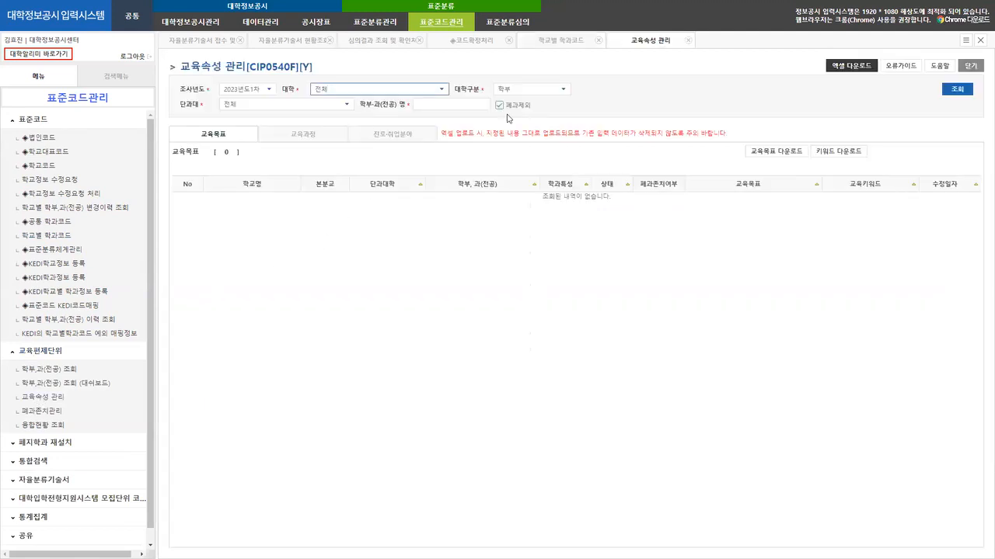
left_click(327, 90)
type("강릉원")
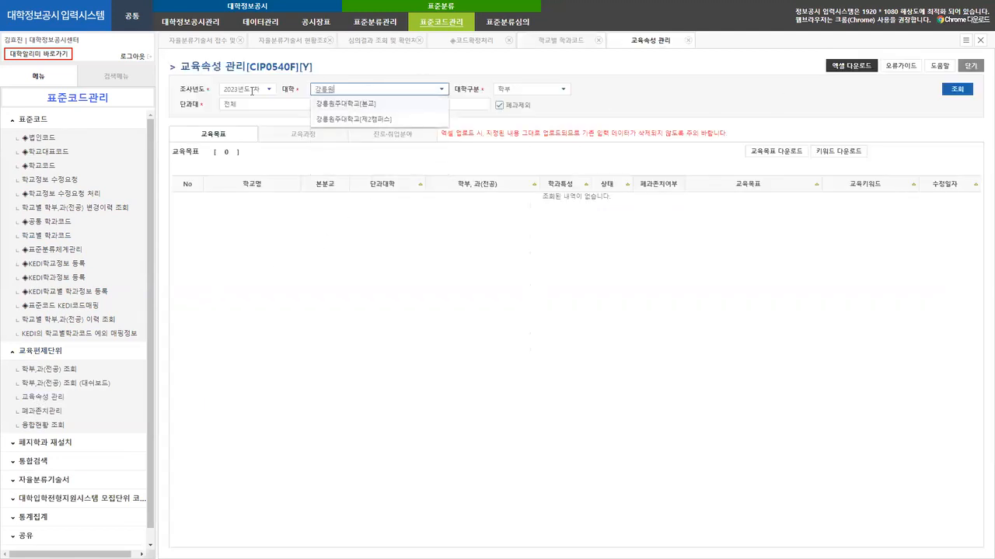
key("Down")
key("Return")
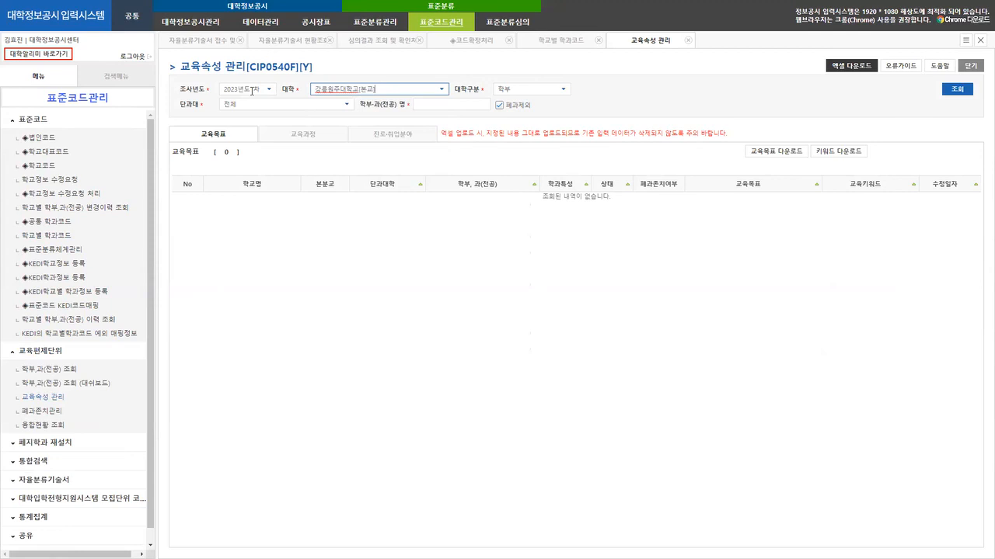
left_click(944, 92)
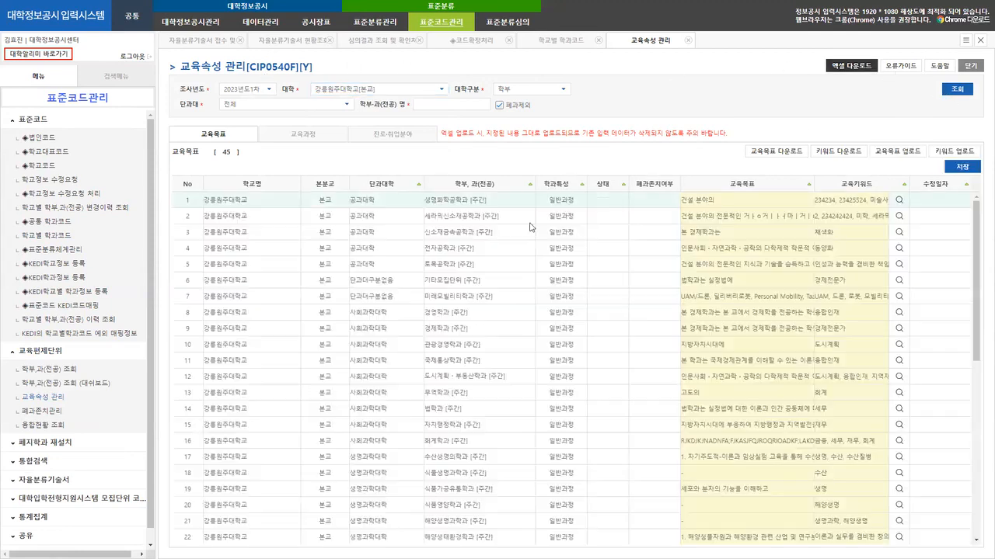
Sort the education goals by 학부, 과(전공) and locate the 미래모빌리티학과 entry
left_click(464, 187)
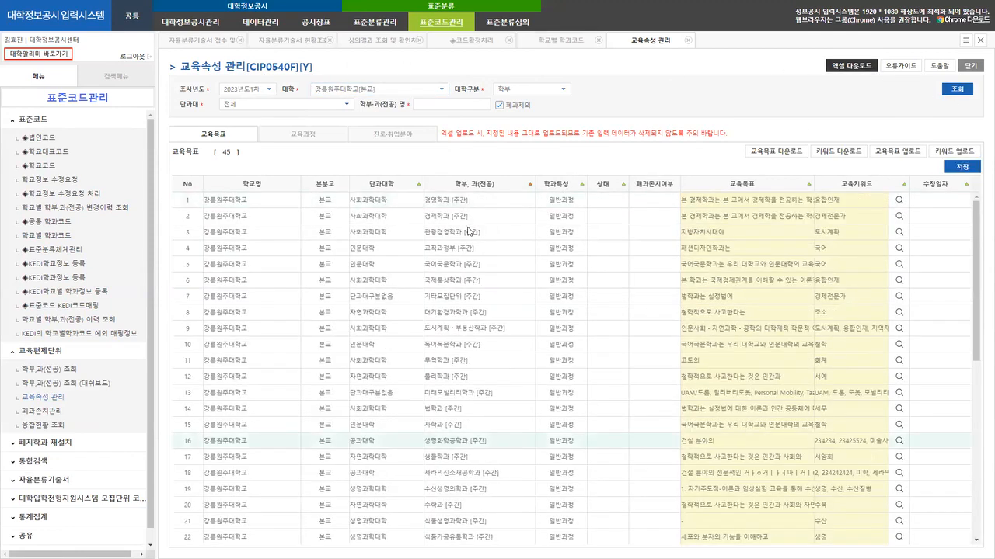
scroll(444, 459, "down", 1)
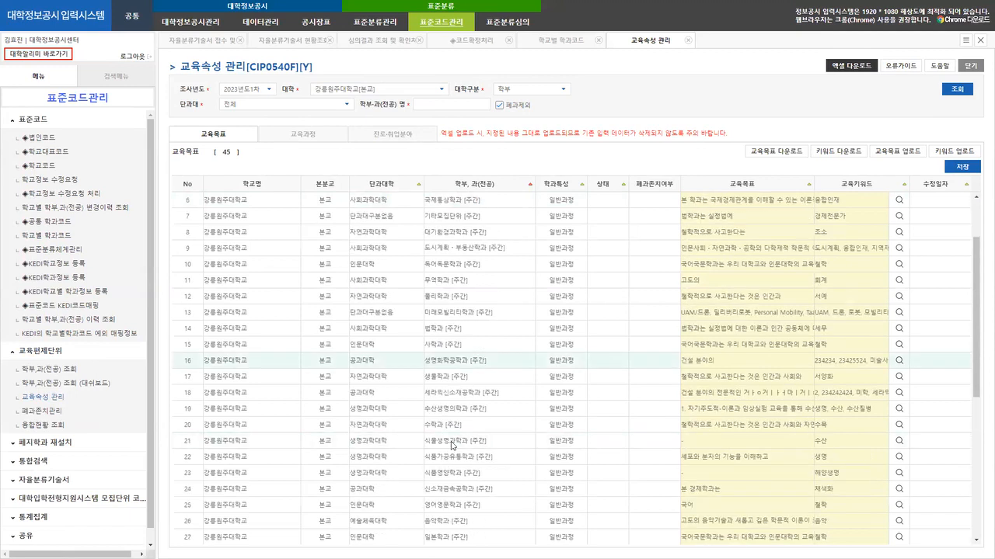
scroll(452, 454, "down", 1)
scroll(456, 388, "up", 1)
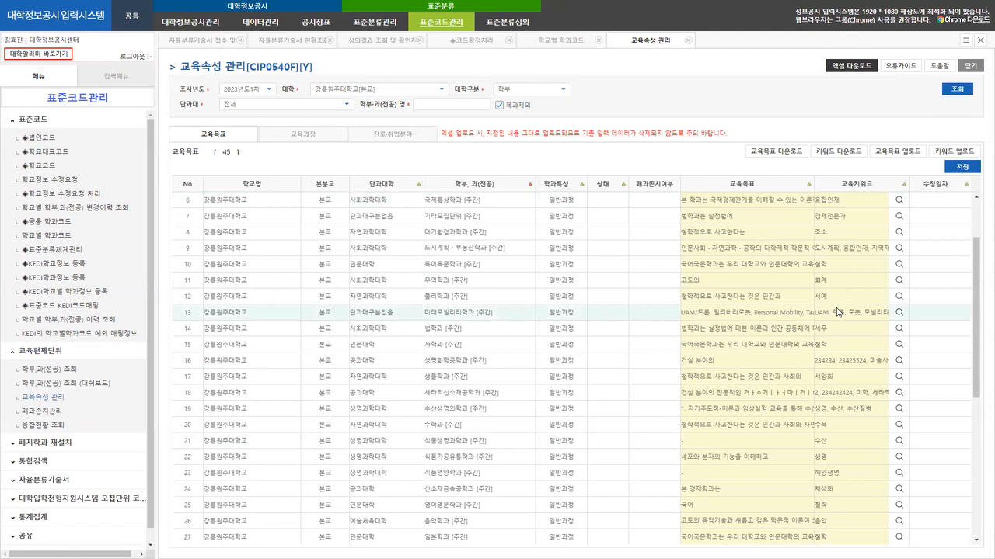
View the 교육과정 entries of 강릉원주대학교[본교] in 교육속성 관리 and close that screen
left_click(289, 137)
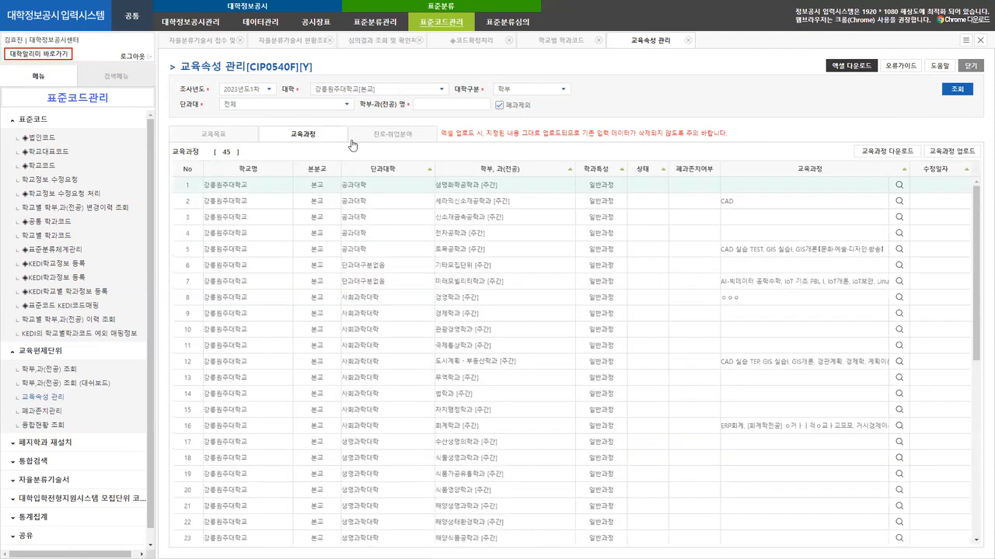
left_click(550, 45)
left_click(638, 43)
left_click(688, 42)
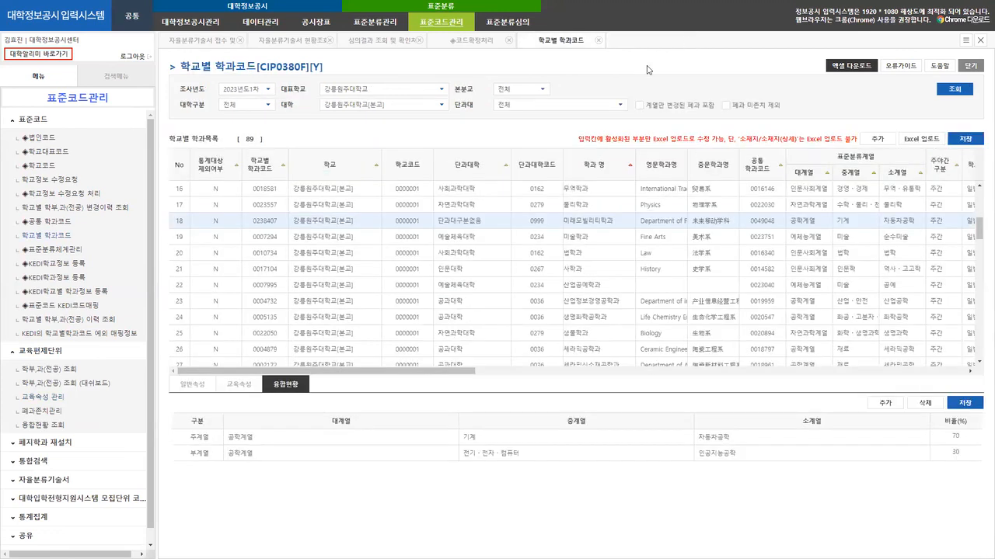
left_click(445, 23)
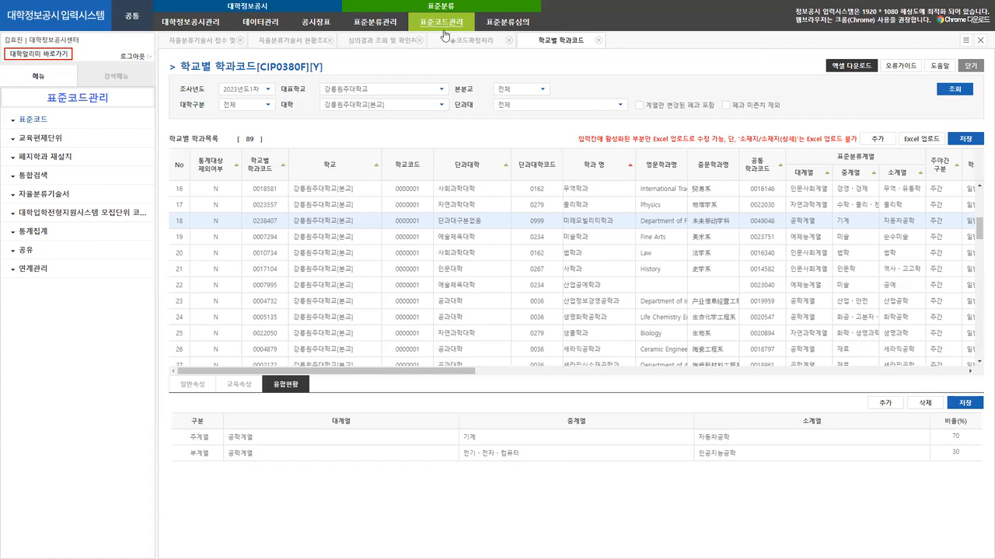
left_click(500, 31)
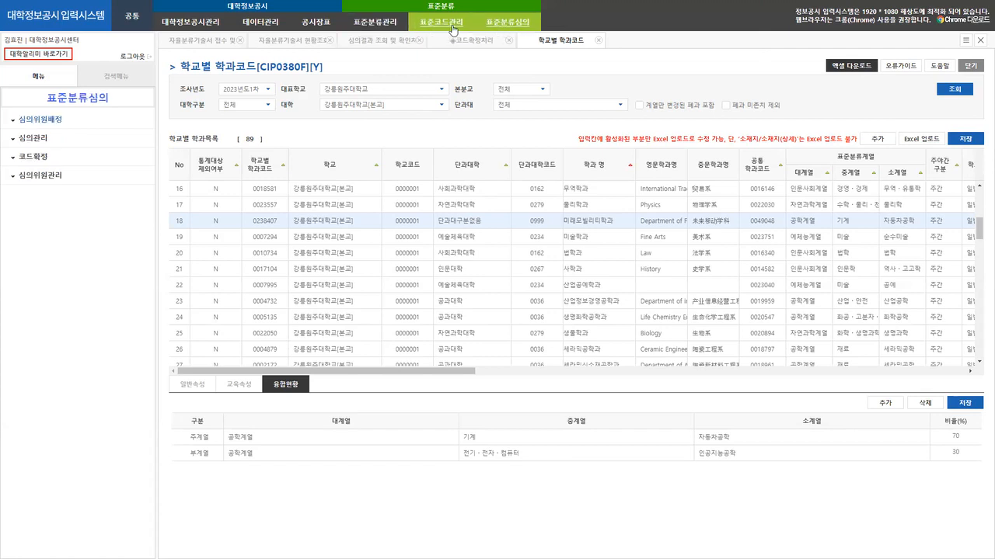
left_click(47, 139)
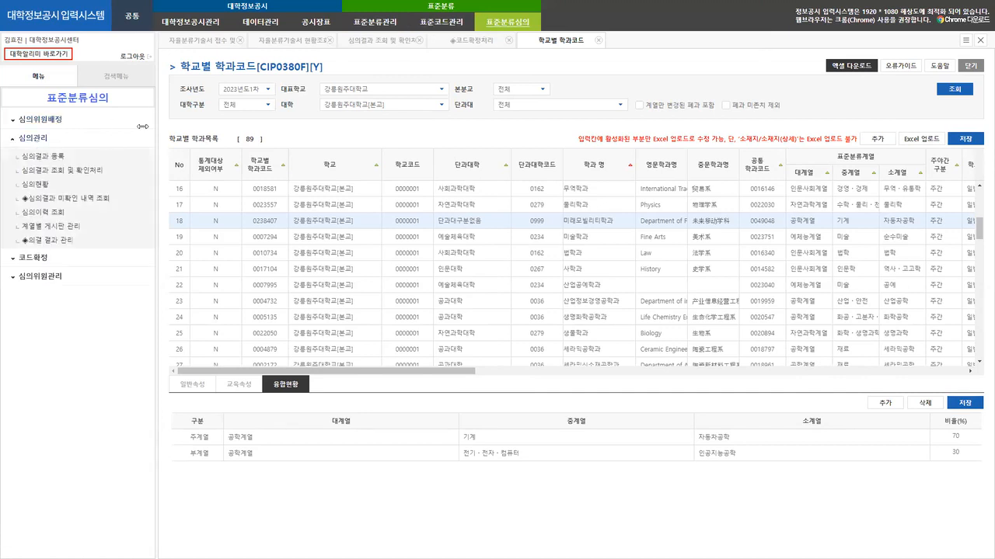
left_click(438, 33)
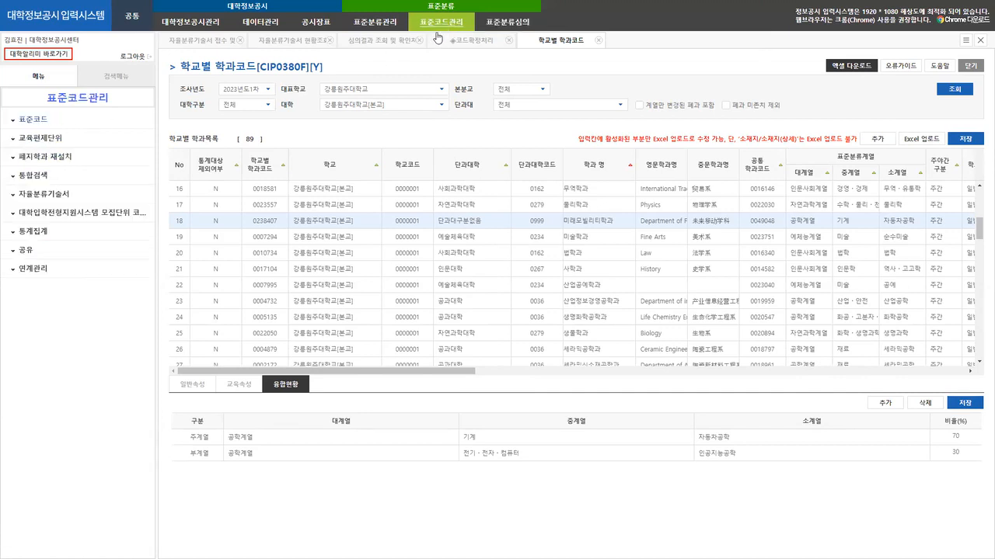
Check the 진행중 and 심의완료 lists in 자율분류기술서 현황조회, selecting 서울대학교[본교]'s [신설] 빅데이터융합전공 among the completed reviews
left_click(283, 40)
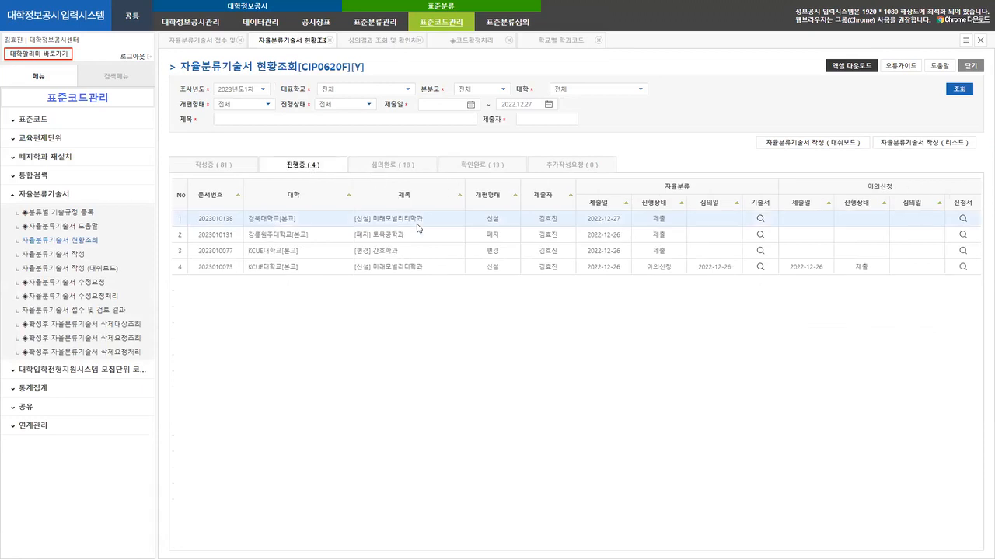
left_click(645, 271)
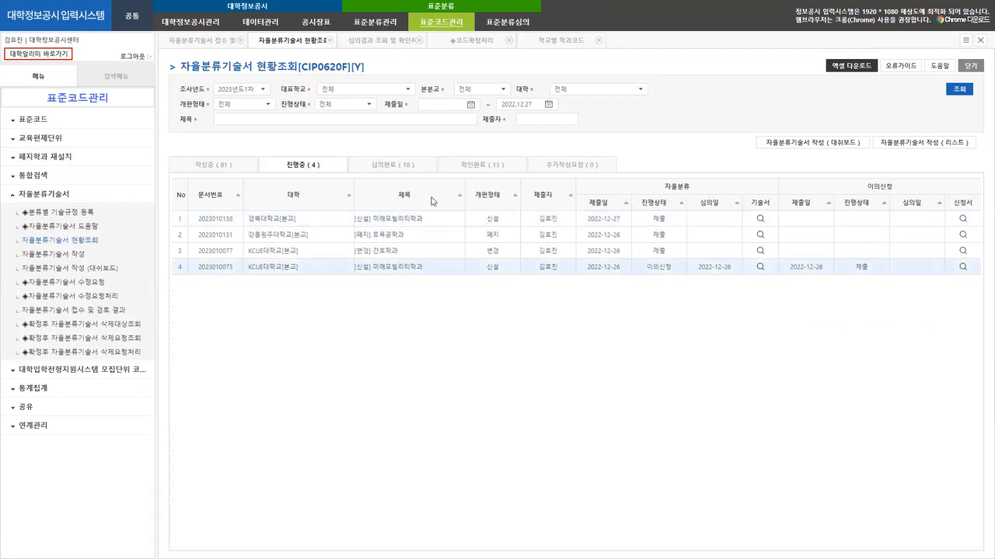
left_click(386, 177)
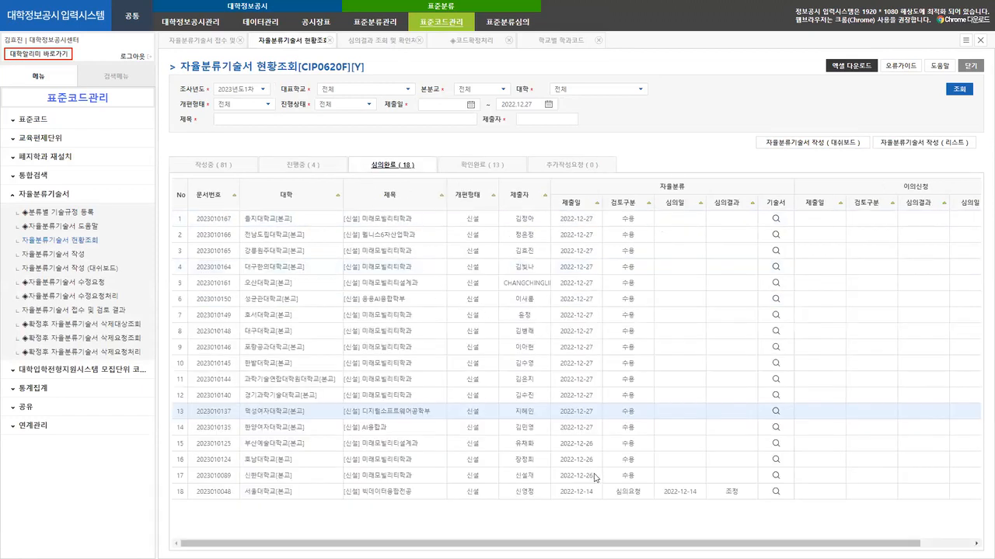
left_click(624, 494)
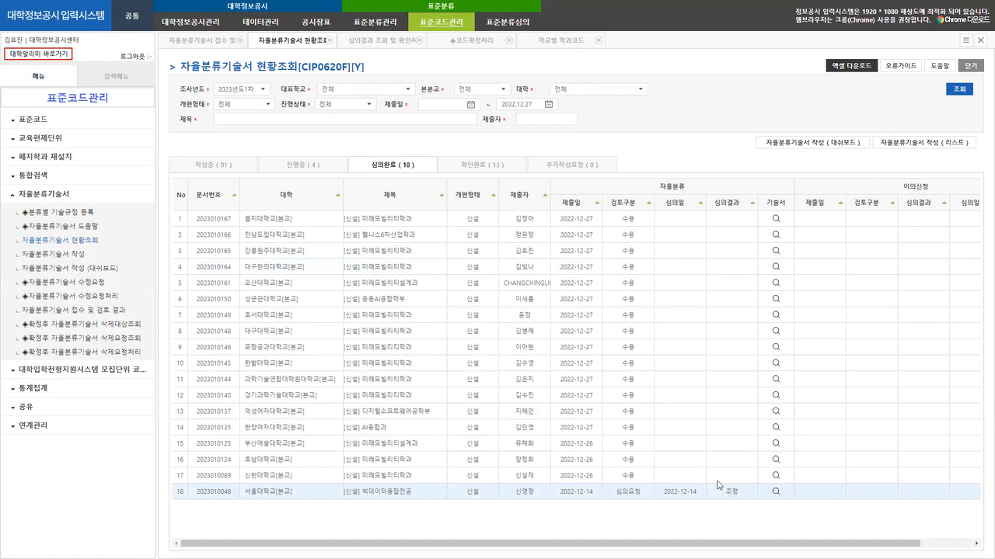
Query the 미확인 results in 심의결과 조회 및 확인처리 and select 서울대학교[본교]'s [신설] 빅데이터융합전공
left_click(503, 27)
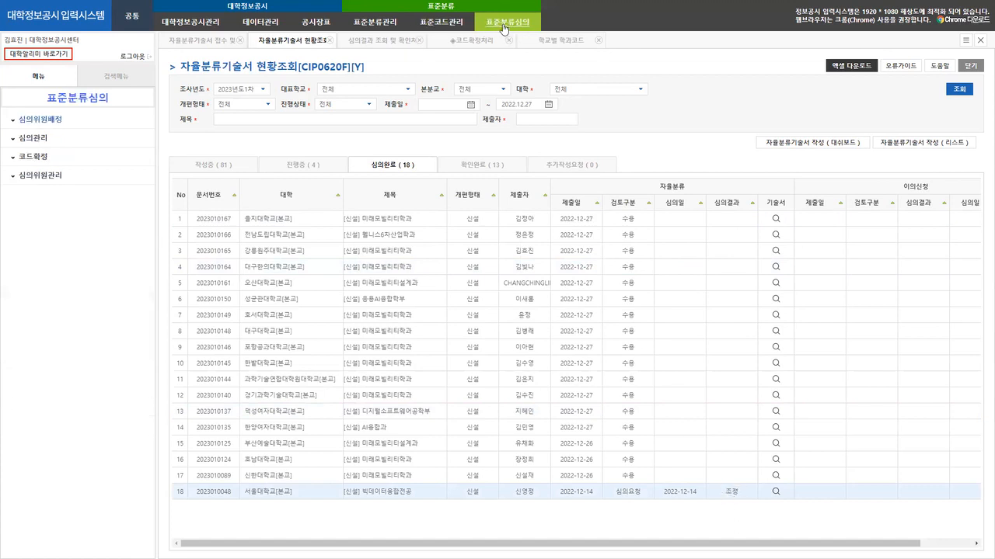
left_click(39, 143)
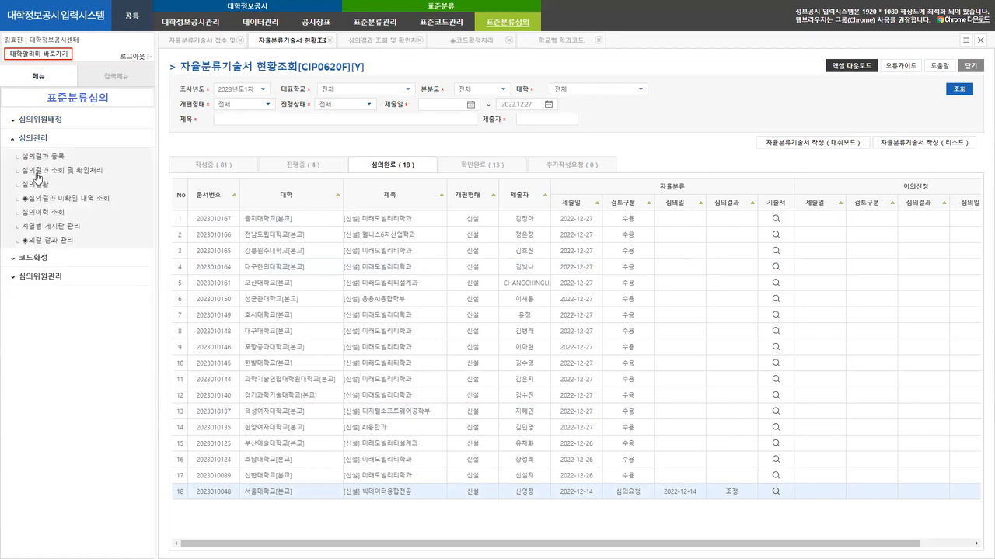
left_click(37, 171)
left_click(956, 90)
scroll(702, 272, "down", 2)
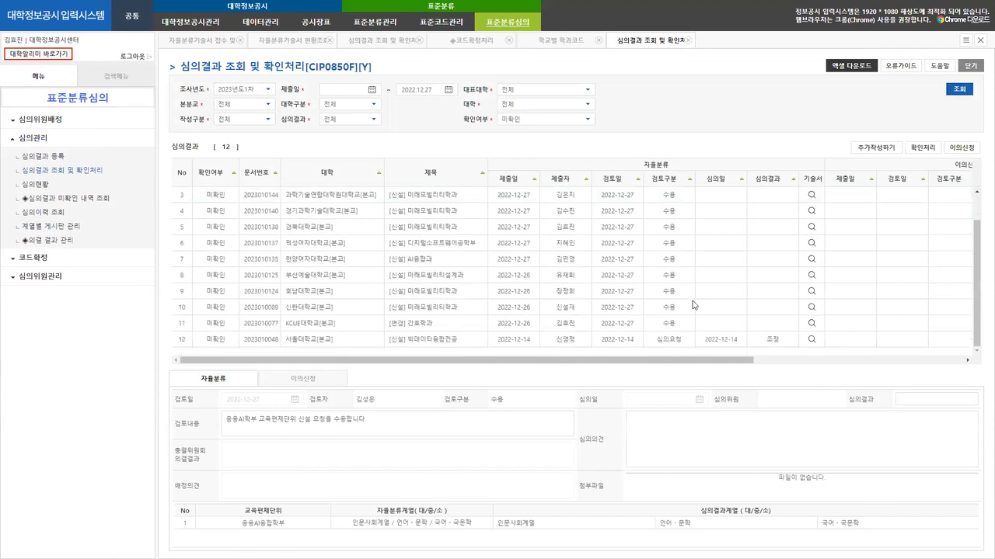
left_click(673, 346)
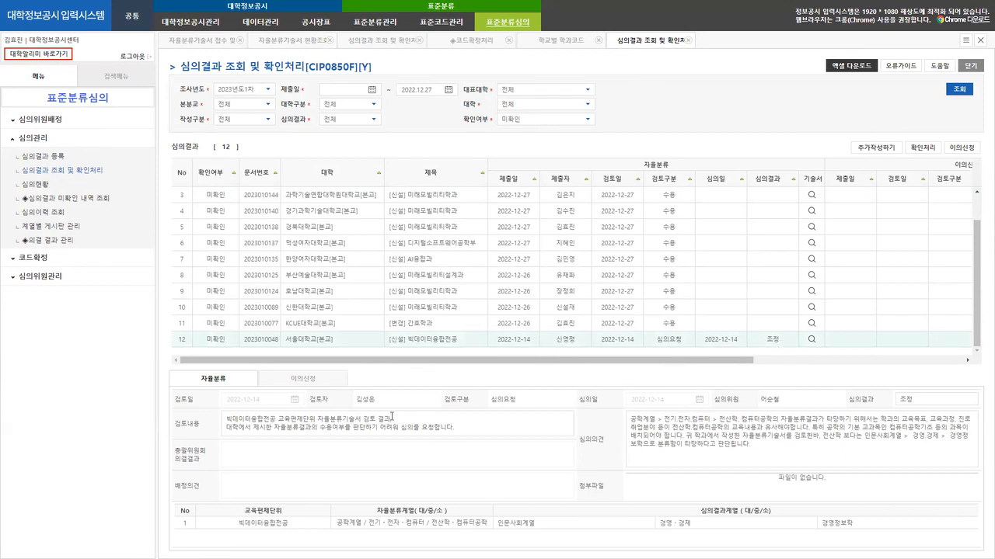
Examine the 검토내용, 심의의견 and 심의결과계열 of the selected 빅데이터융합전공 review result
left_click_drag(459, 430, 210, 422)
left_click_drag(781, 459, 611, 406)
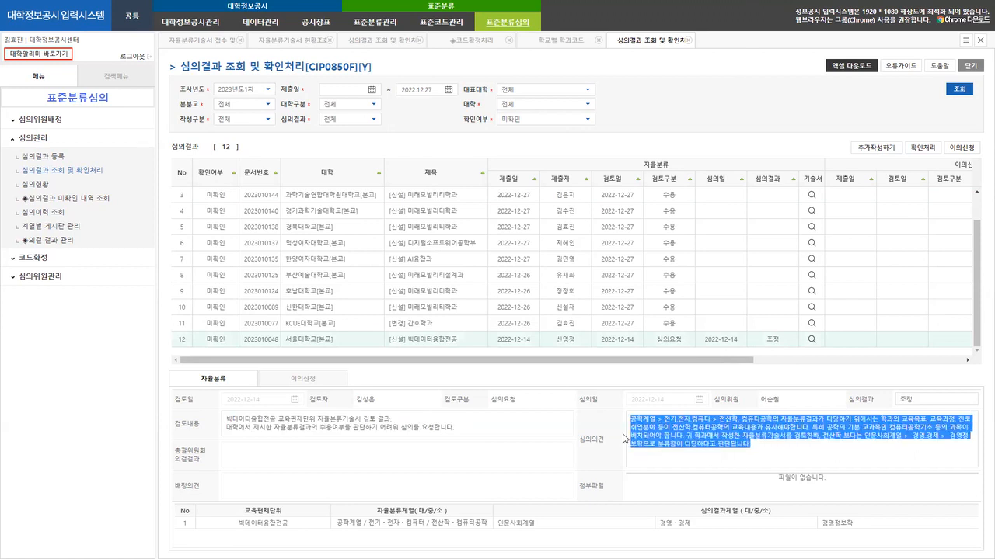
left_click(743, 451)
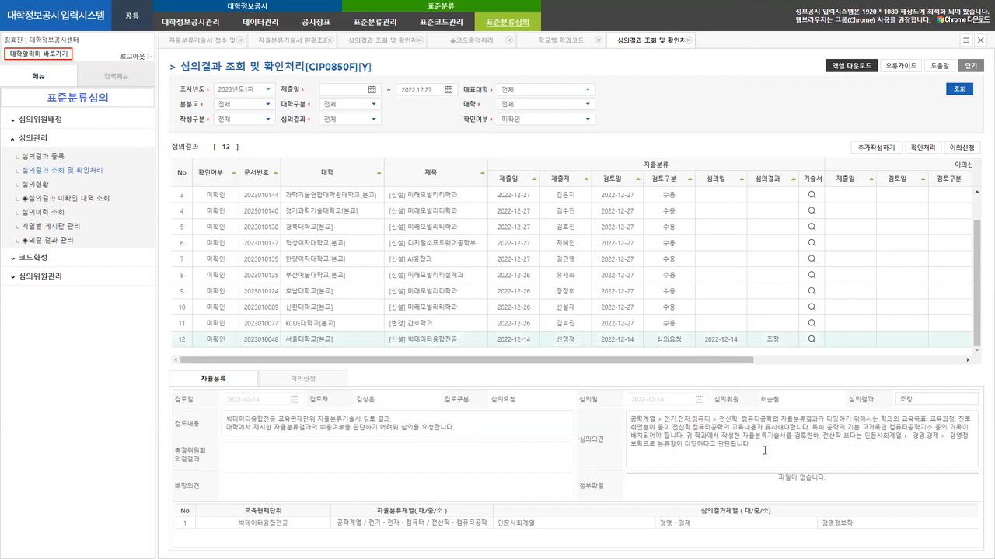
left_click_drag(739, 448, 625, 422)
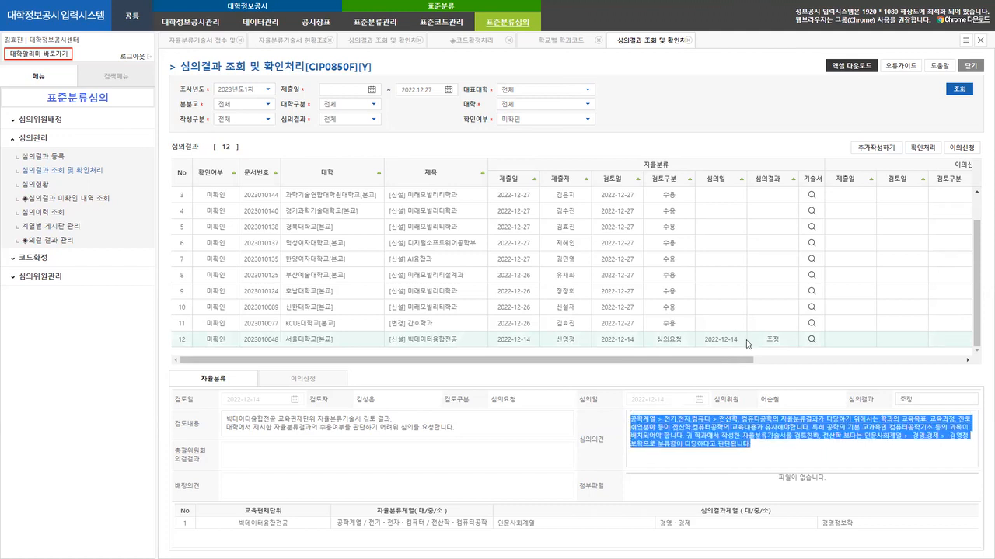
left_click_drag(771, 449, 629, 420)
left_click(784, 346)
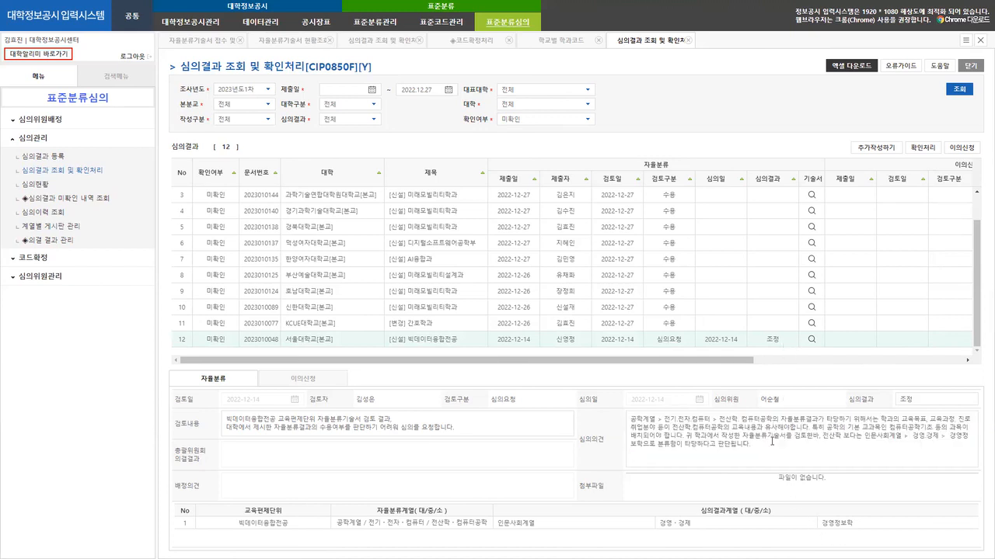
left_click_drag(766, 450, 614, 426)
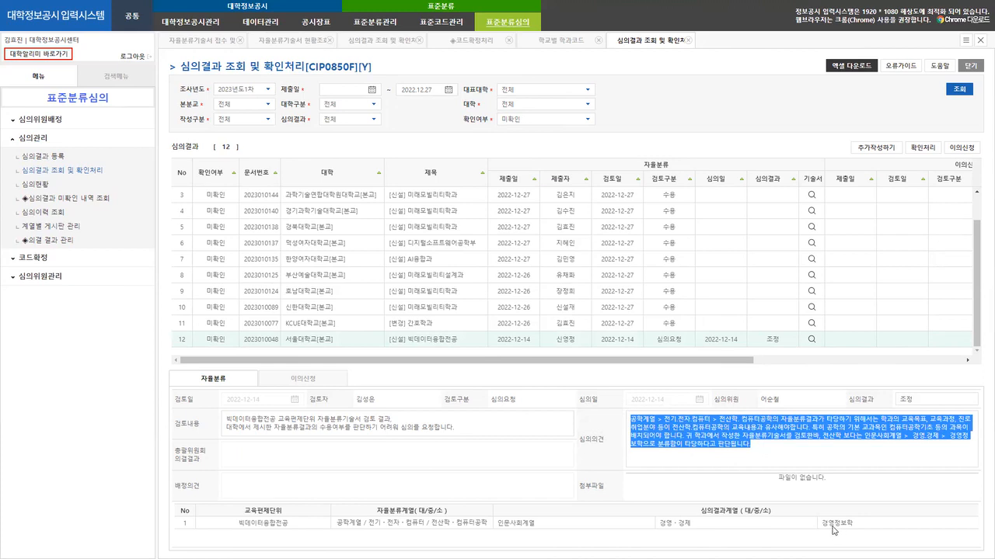
left_click(777, 345)
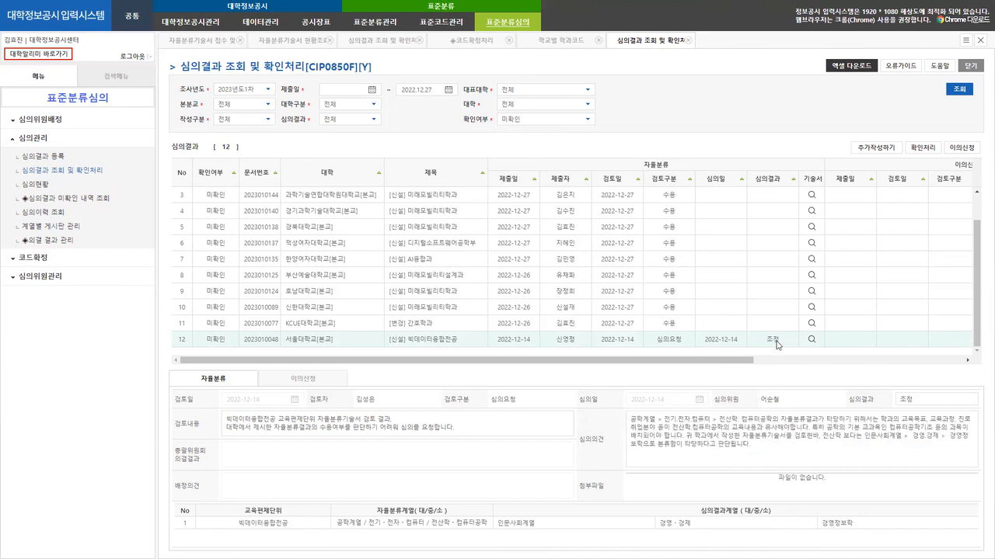
triple_click(775, 444)
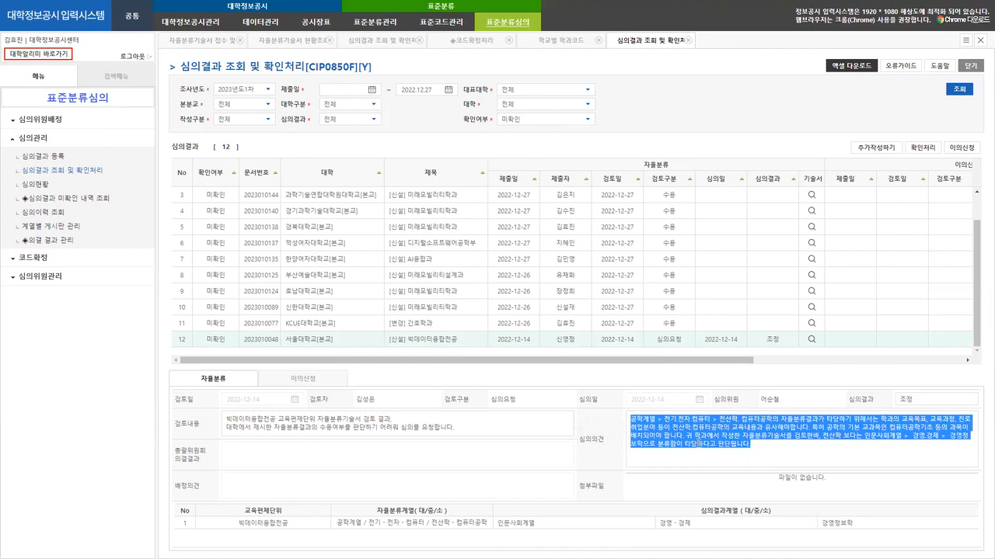
left_click(733, 444)
left_click_drag(760, 444, 617, 418)
left_click(782, 340)
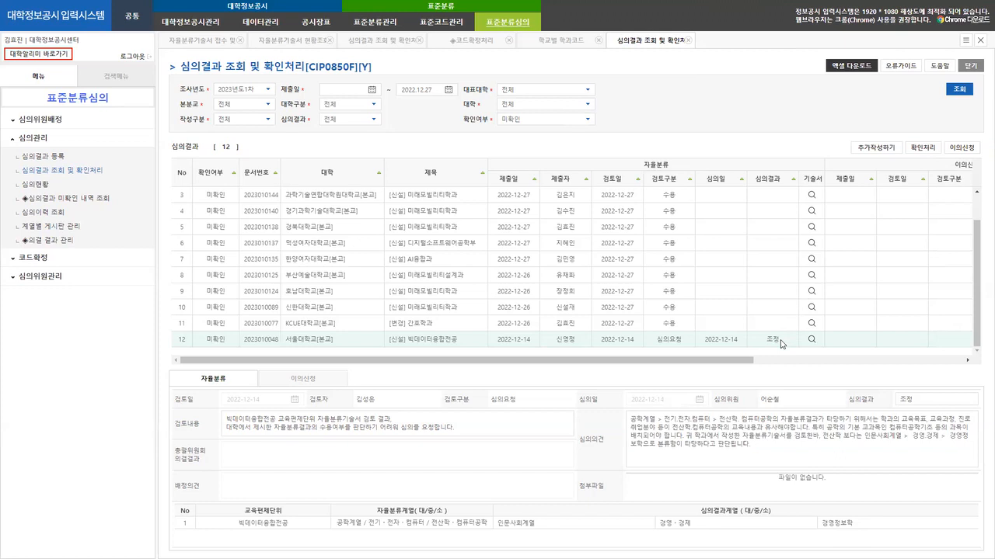
triple_click(750, 446)
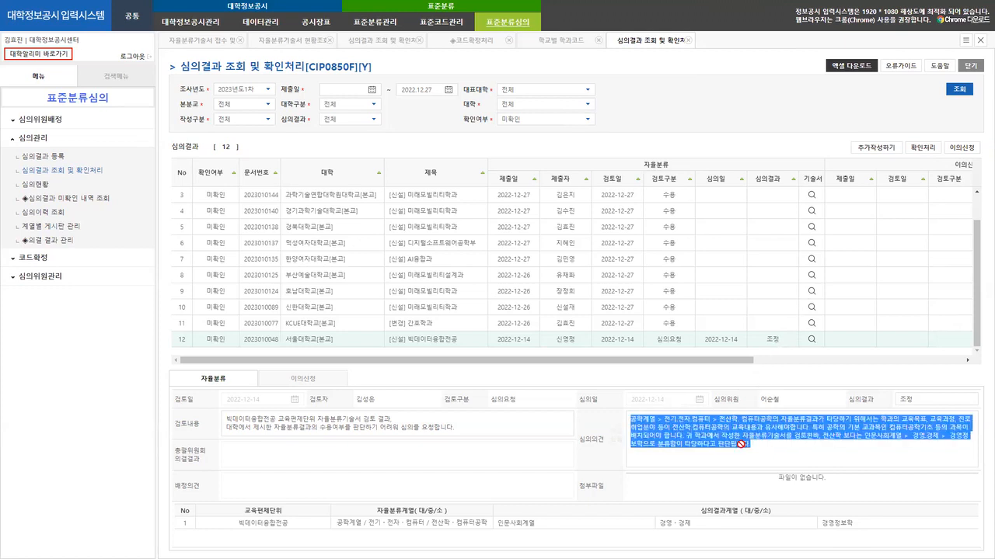
left_click(758, 445)
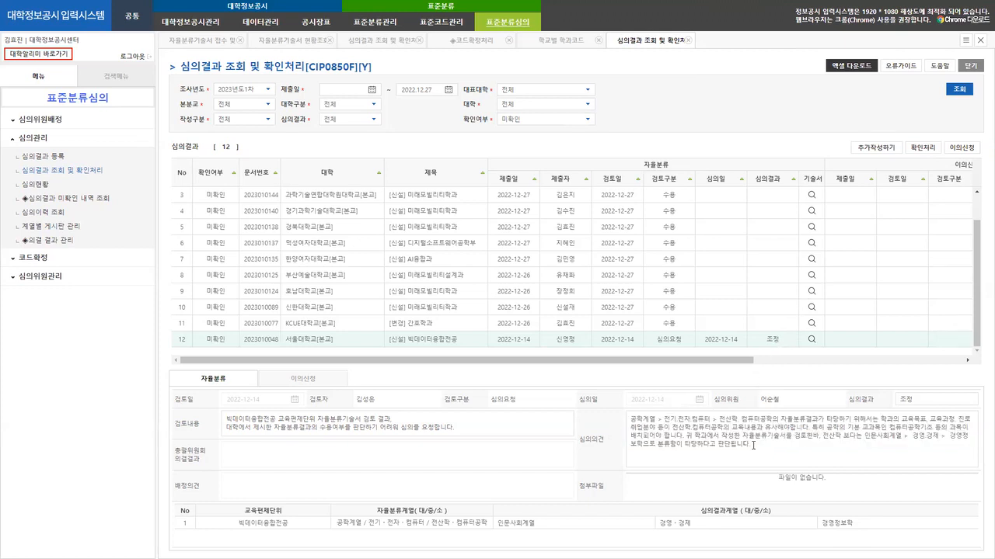
left_click_drag(766, 445, 624, 417)
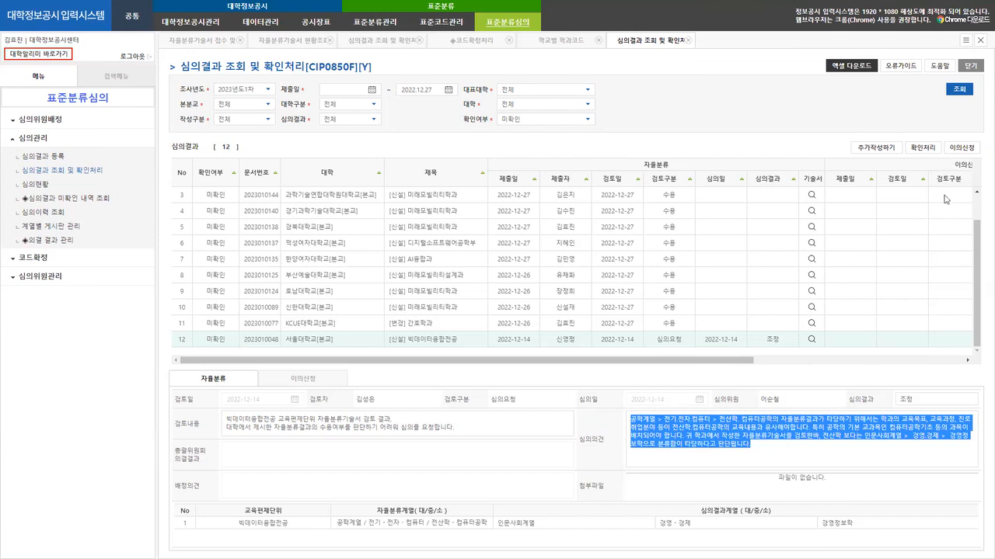
Start an 이의신청 for 서울대학교[본교]'s 빅데이터융합전공 and attach the 자율분류결과 PDF as 증빙자료
left_click(964, 149)
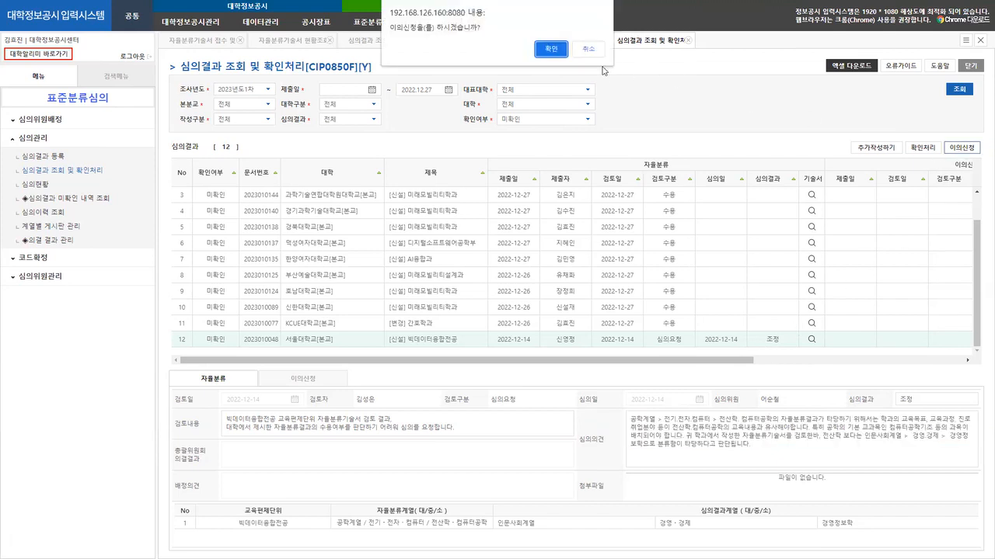
left_click(559, 50)
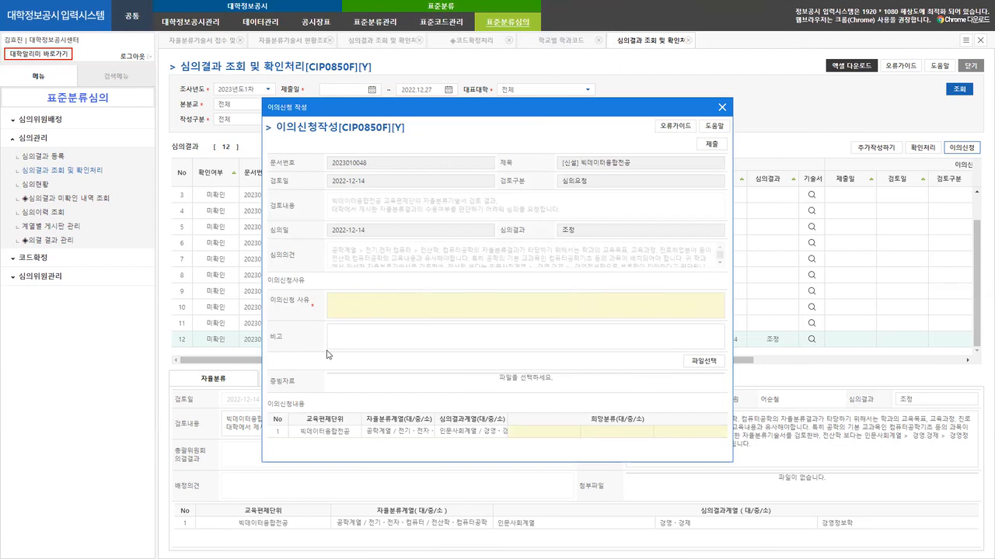
left_click(352, 308)
left_click(693, 362)
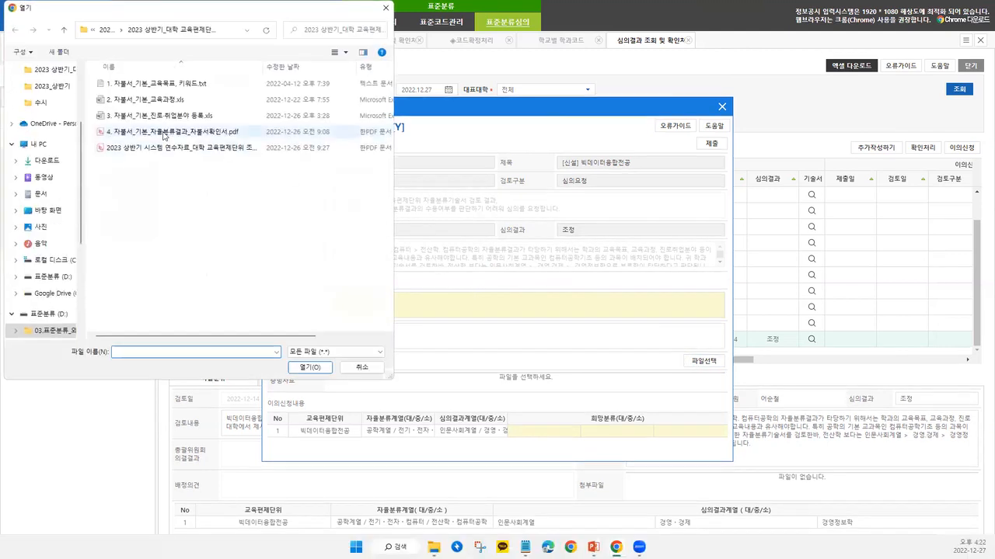
left_click(249, 132)
left_click(310, 367)
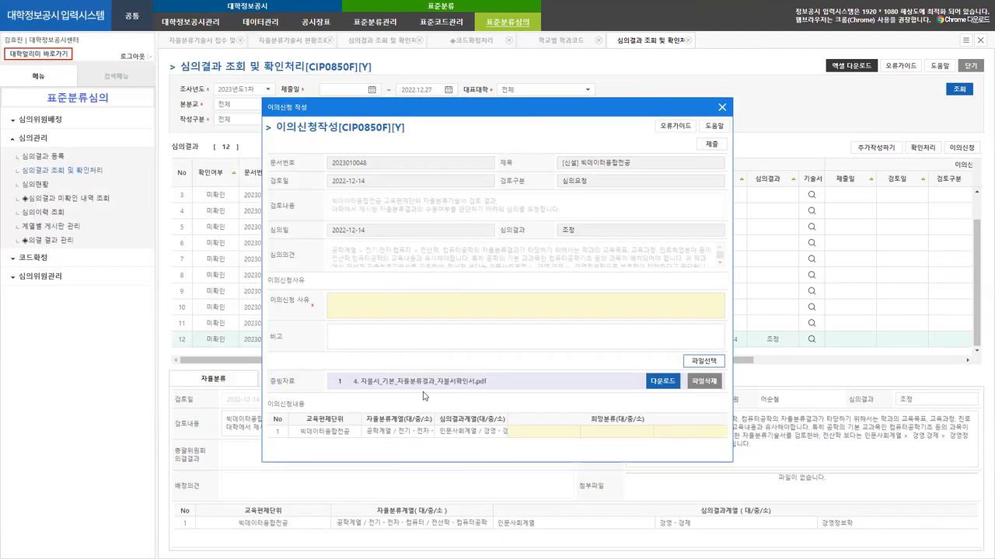
Set the objection's 희망분류 to 공학계열, 전기·전자·컴퓨터 and 제어계측공학, and close the form without submitting it
left_click(555, 430)
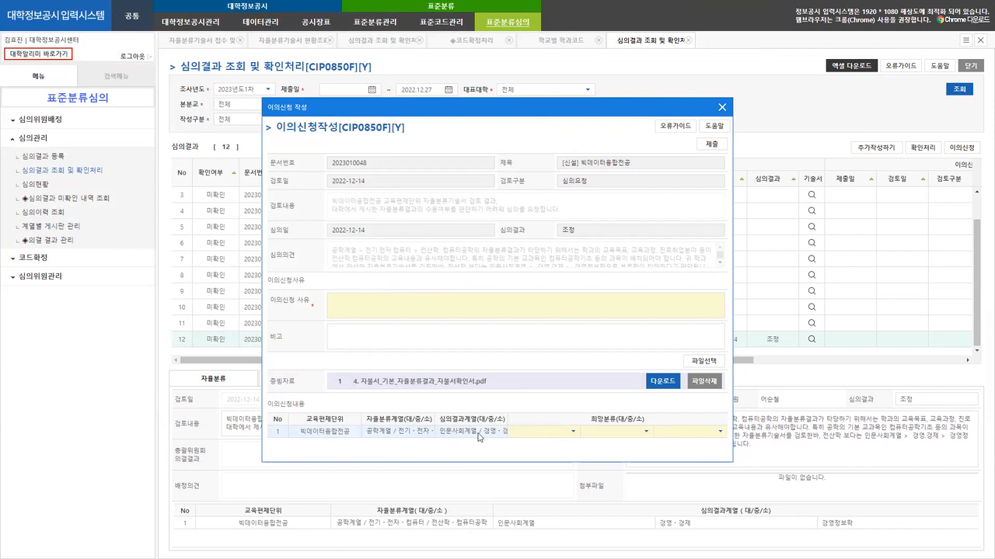
left_click(572, 432)
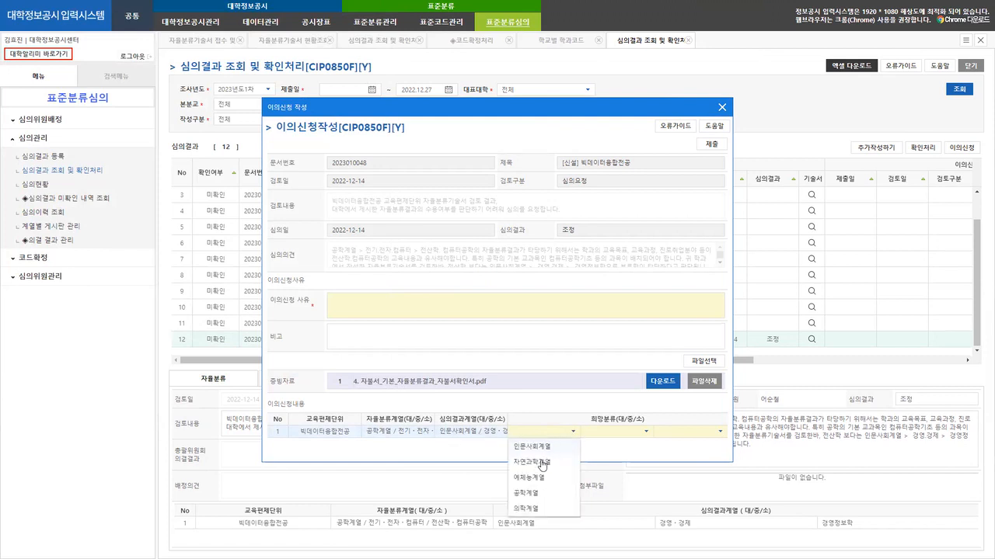
left_click(540, 494)
left_click(647, 432)
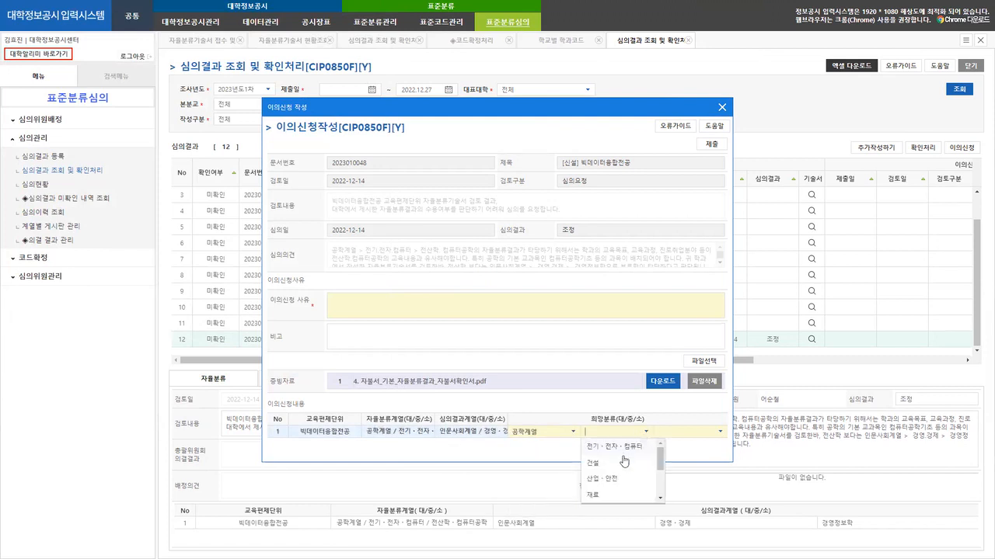
left_click(626, 449)
left_click(715, 434)
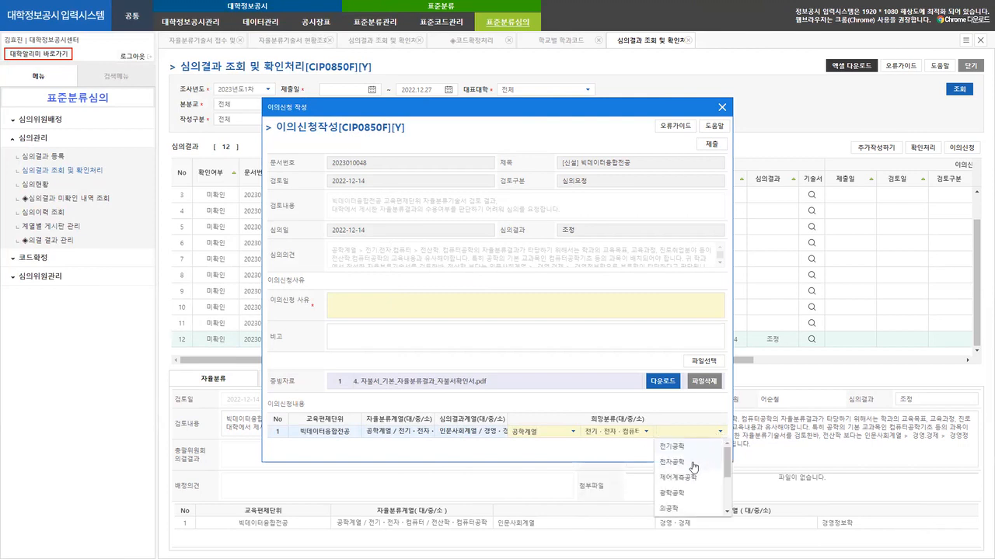
left_click(679, 477)
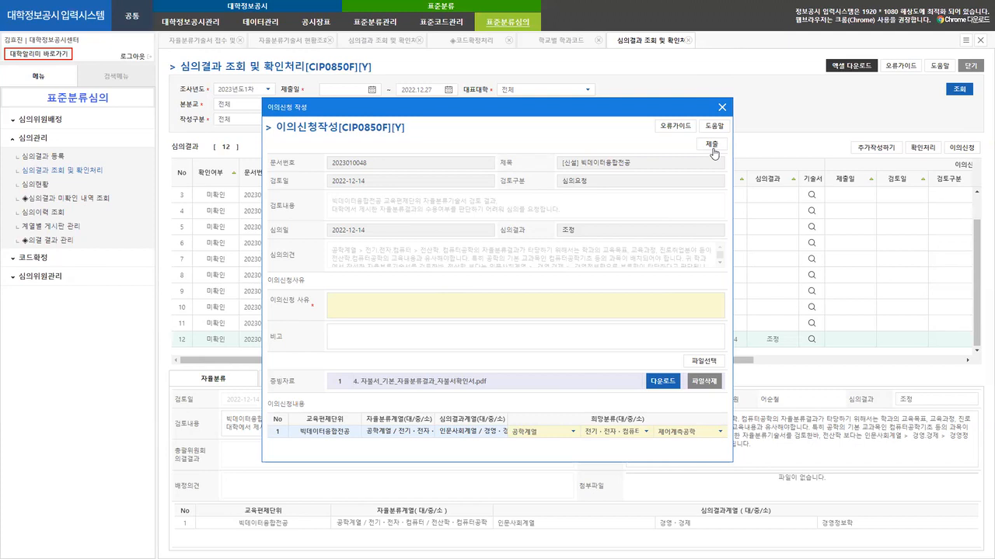
left_click(721, 108)
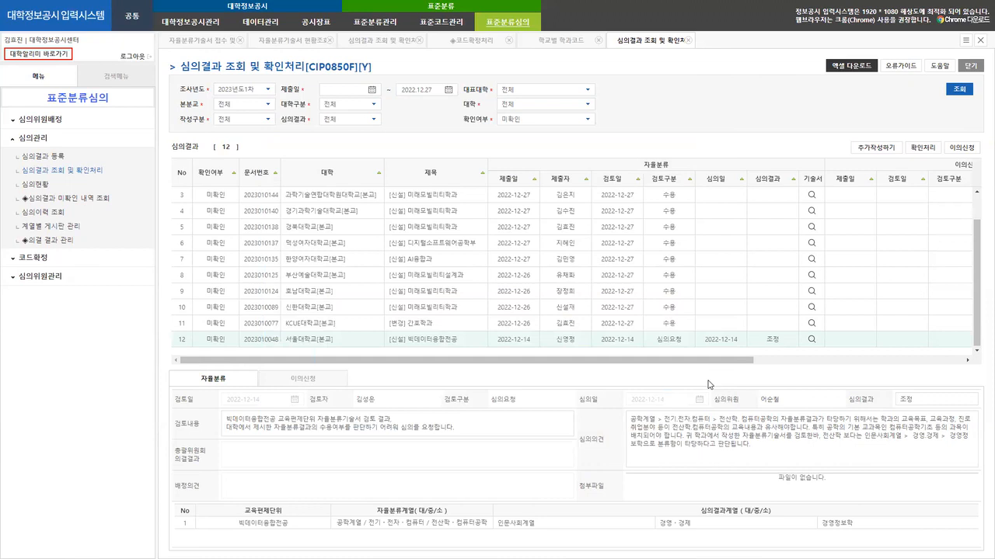
Examine the 진행상태 of the 미확인 results and the 검토내용 of 포항공과대학교[본교]'s [신설] 미래모빌리티학과
left_click(806, 360)
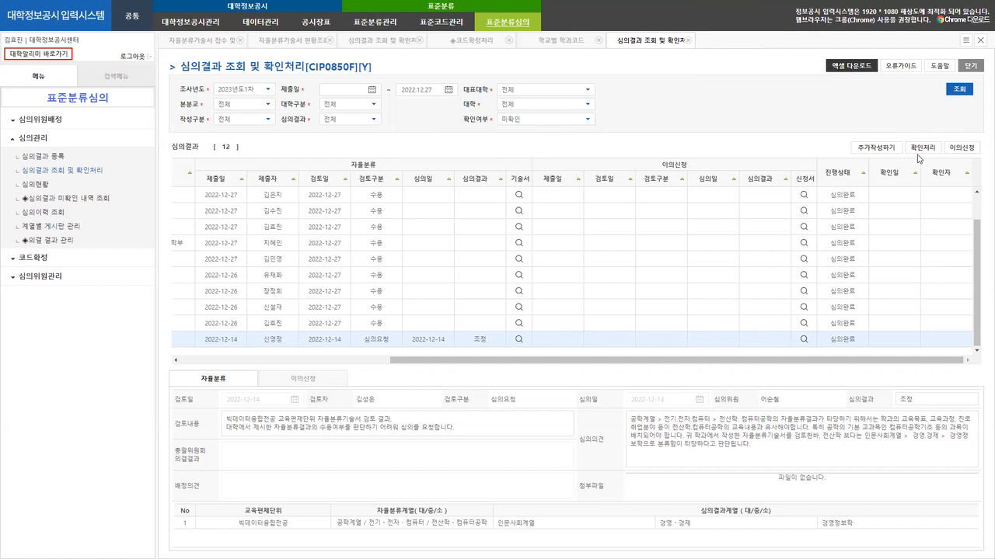
left_click_drag(781, 360, 727, 356)
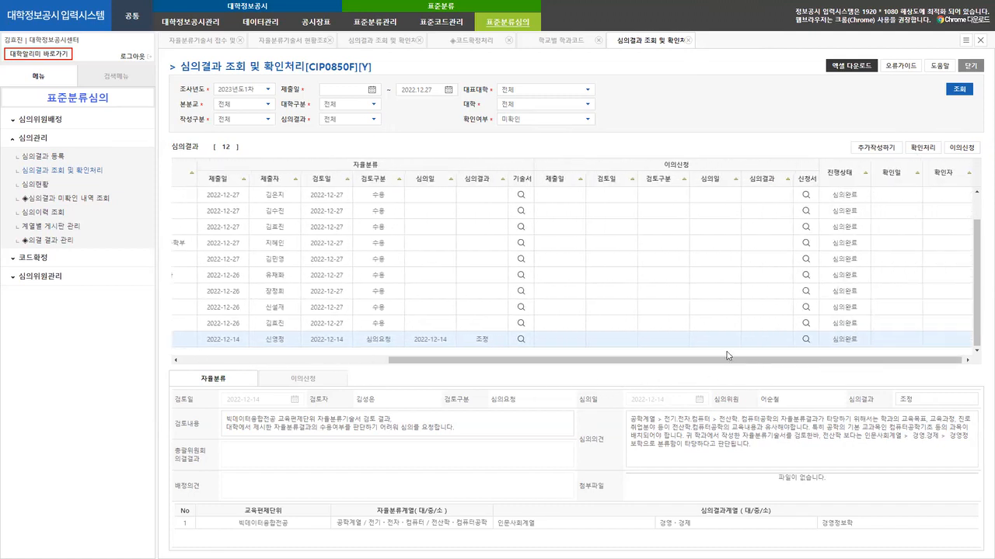
scroll(394, 239, "up", 2)
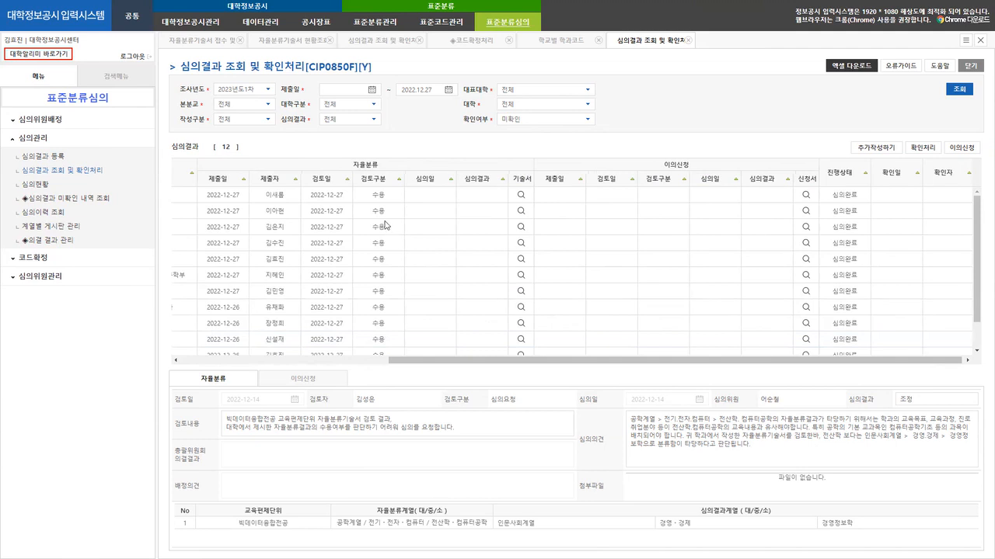
left_click(381, 217)
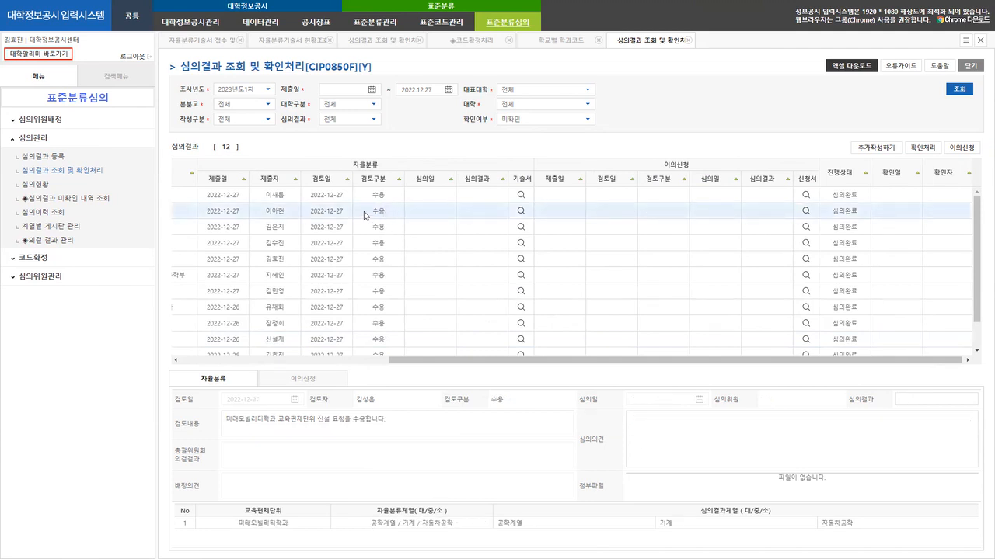
left_click_drag(480, 362, 382, 362)
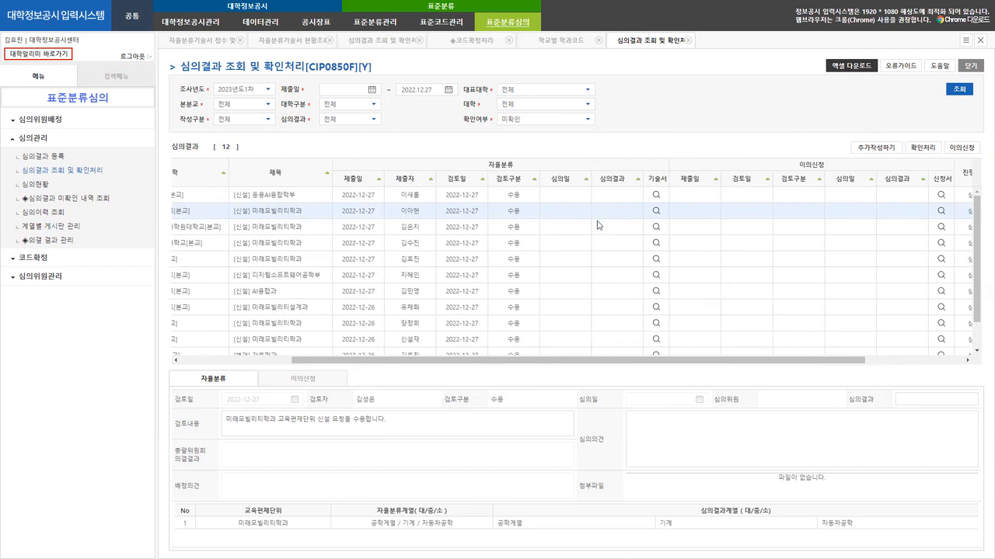
left_click_drag(398, 426, 209, 421)
left_click(679, 447)
left_click_drag(418, 426, 194, 415)
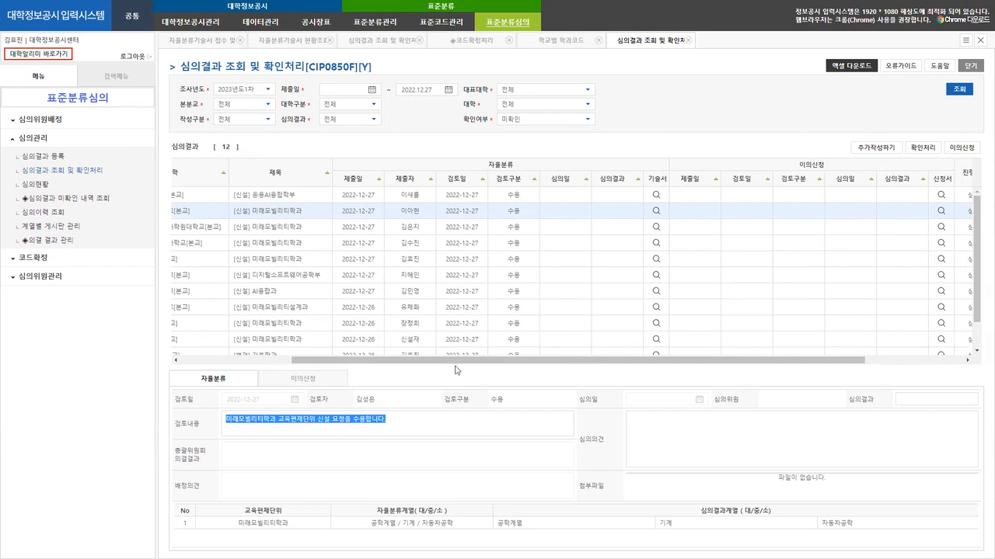
Refresh the 심의결과 and 자율분류기술서 현황조회 lists, and view the 진행중 and 작성중 documents
left_click(954, 92)
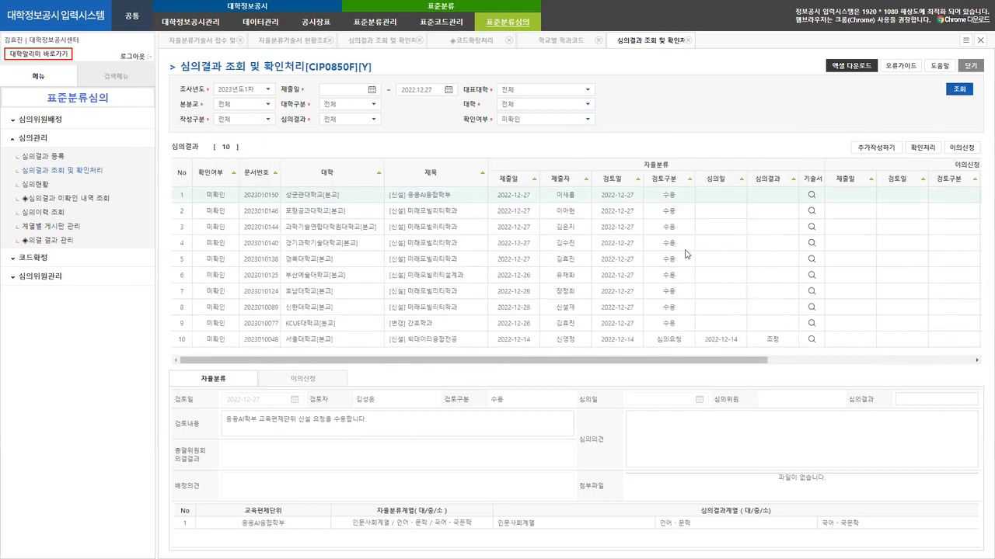
left_click(304, 41)
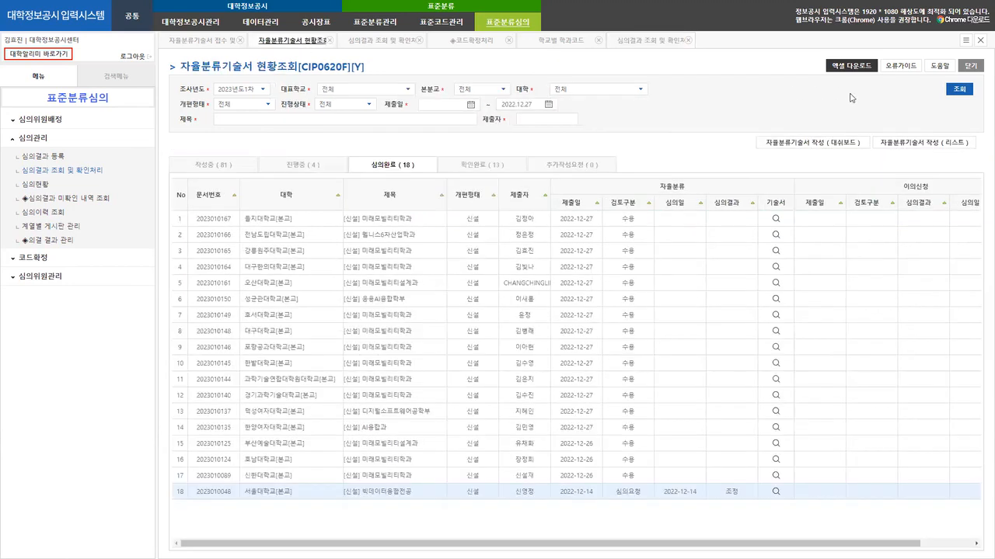
left_click(960, 90)
left_click(310, 166)
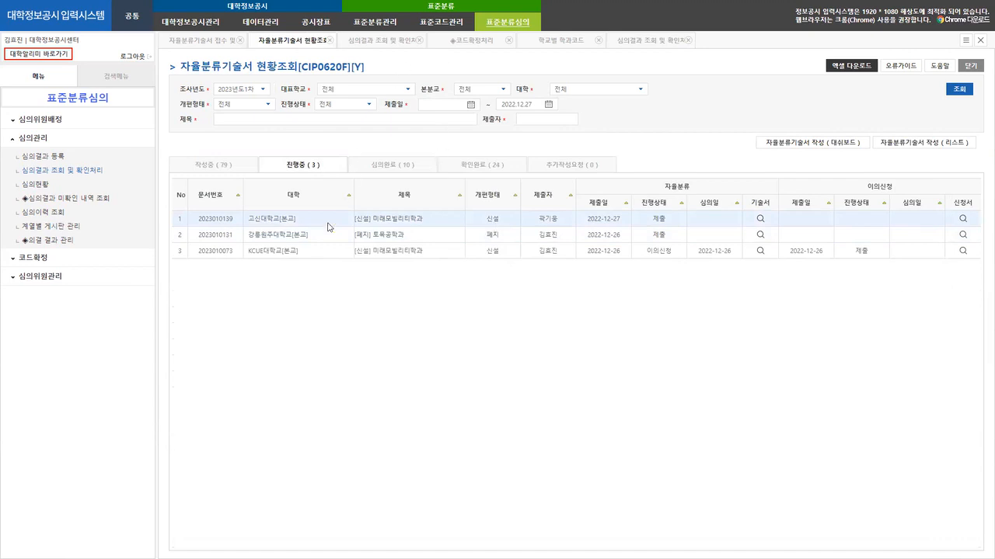
left_click(224, 167)
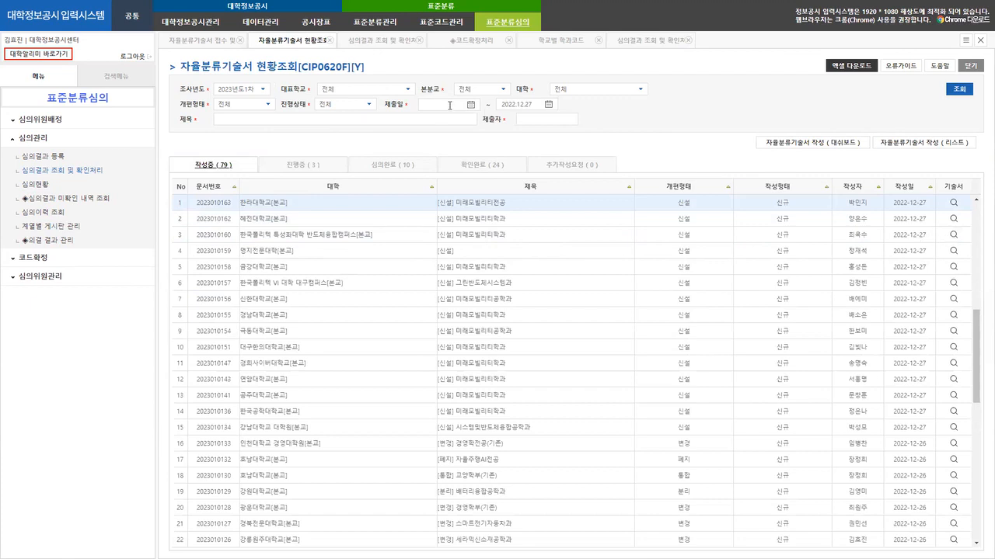
left_click(383, 42)
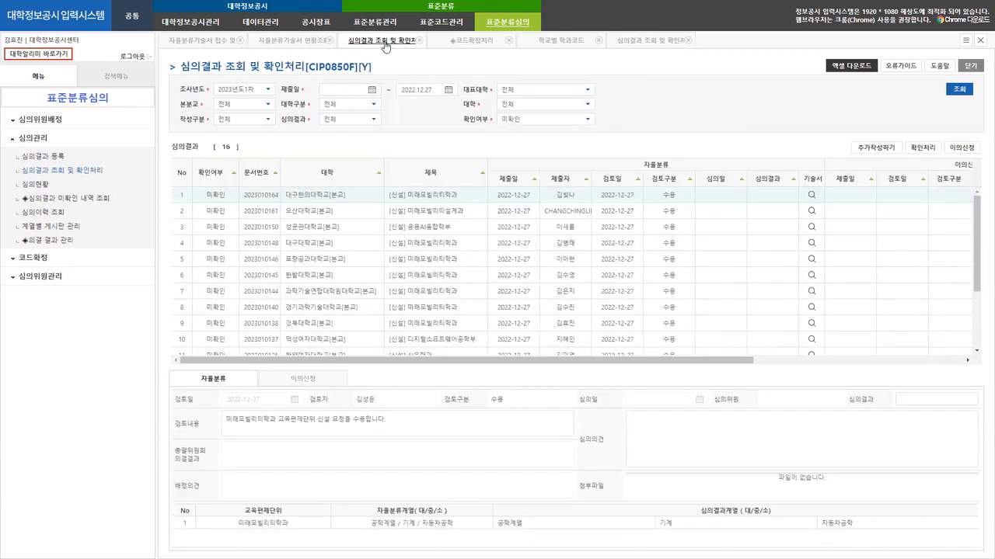
left_click(450, 42)
left_click(611, 42)
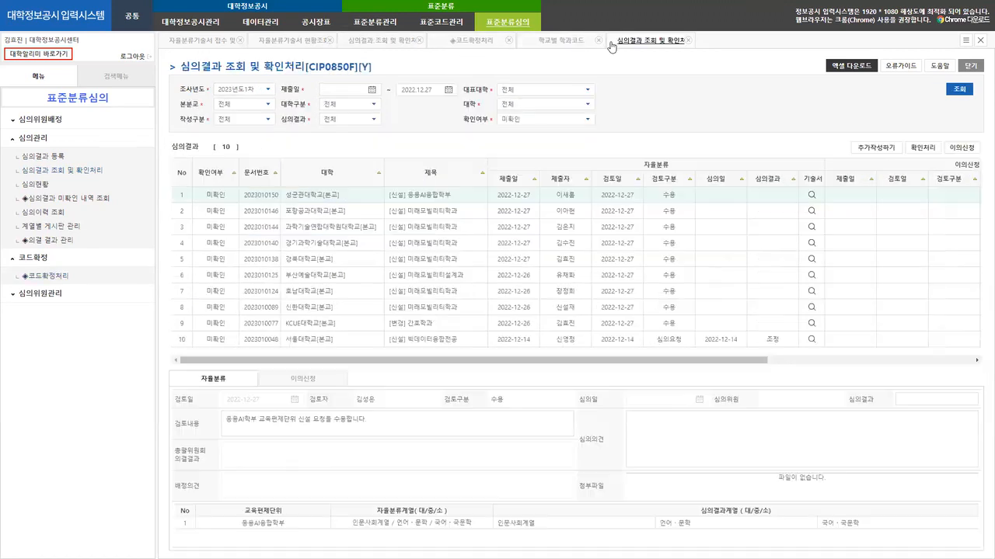
left_click(292, 42)
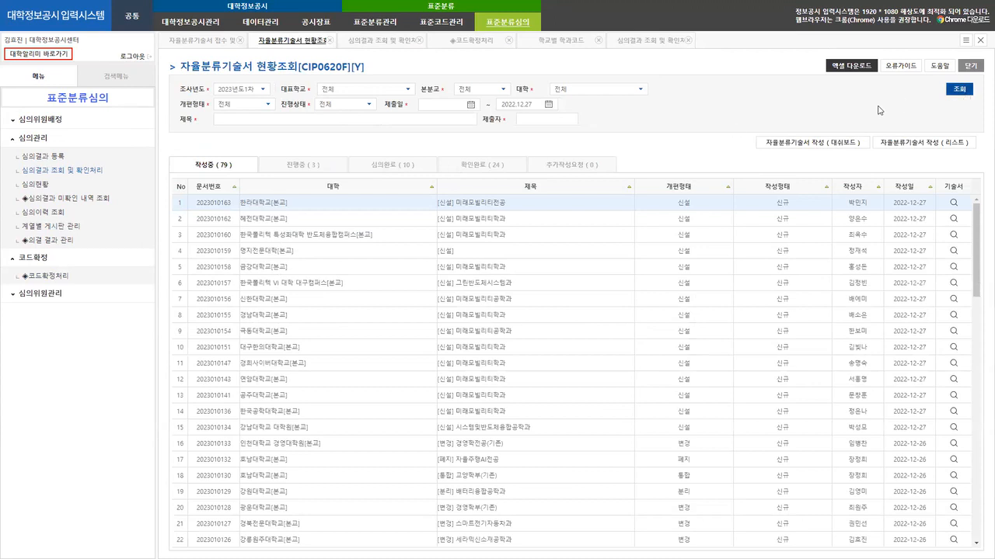
left_click(301, 168)
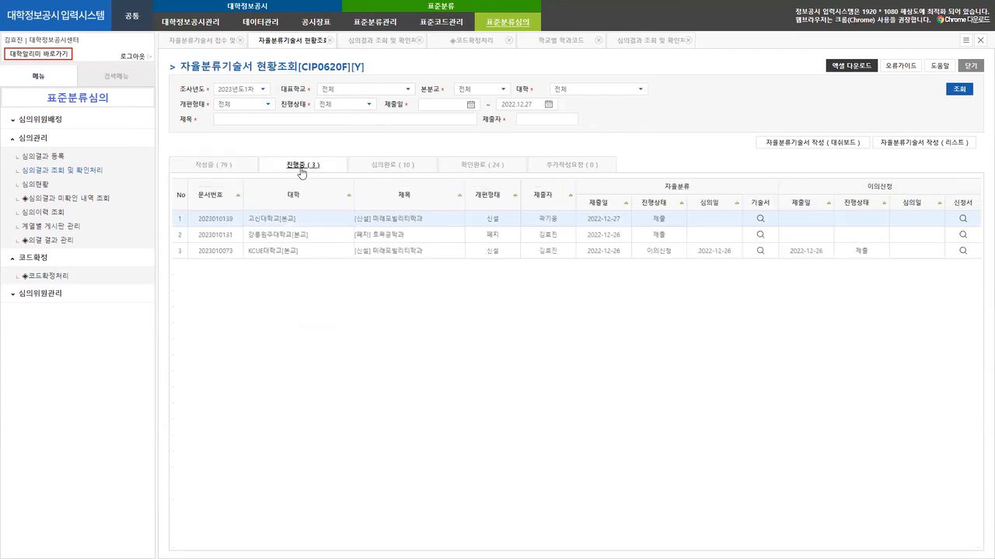
Sort the 작성중 documents by 작성자 and open 강릉원주대학교[본교]'s 추가작성 document for [신설] 생명공학전공
left_click(232, 165)
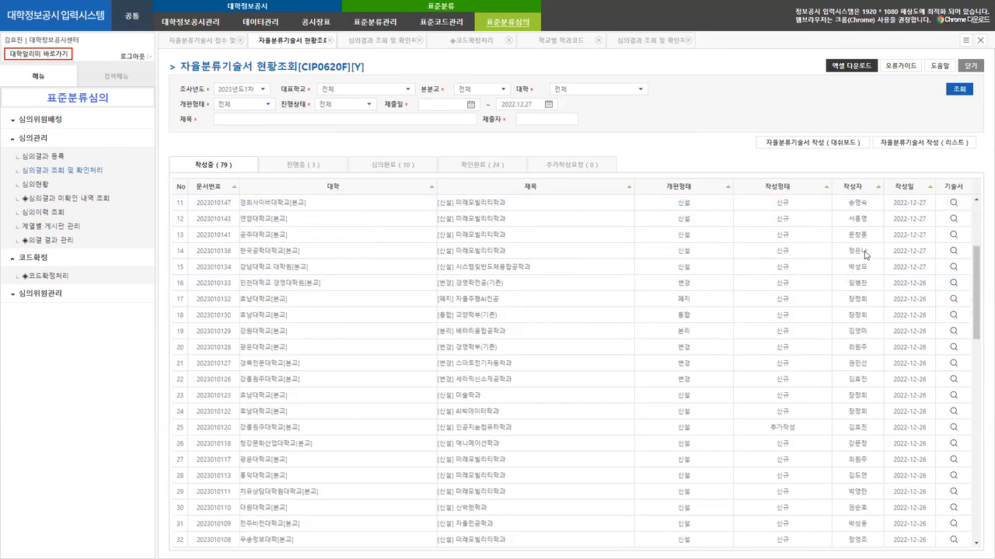
left_click(860, 189)
scroll(870, 272, "down", 10)
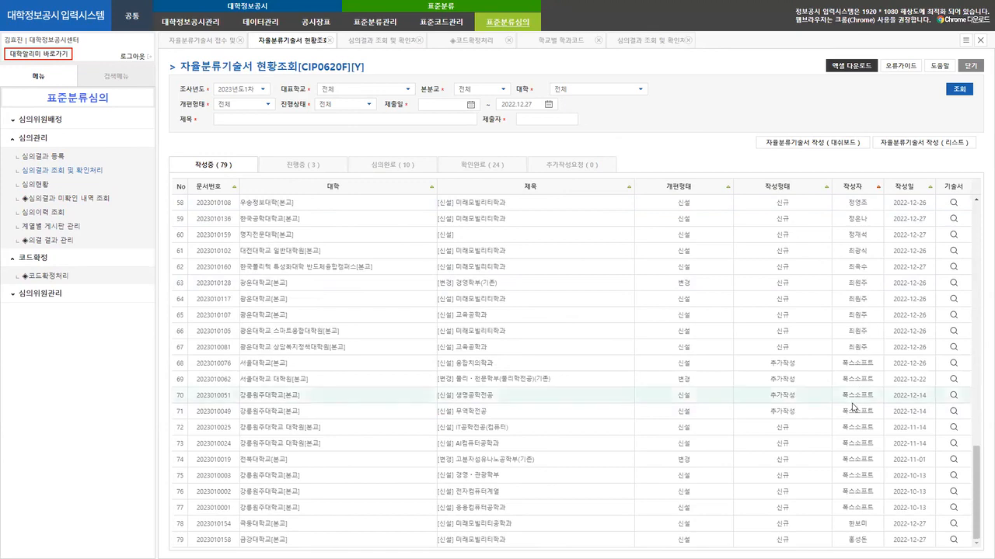
left_click(953, 396)
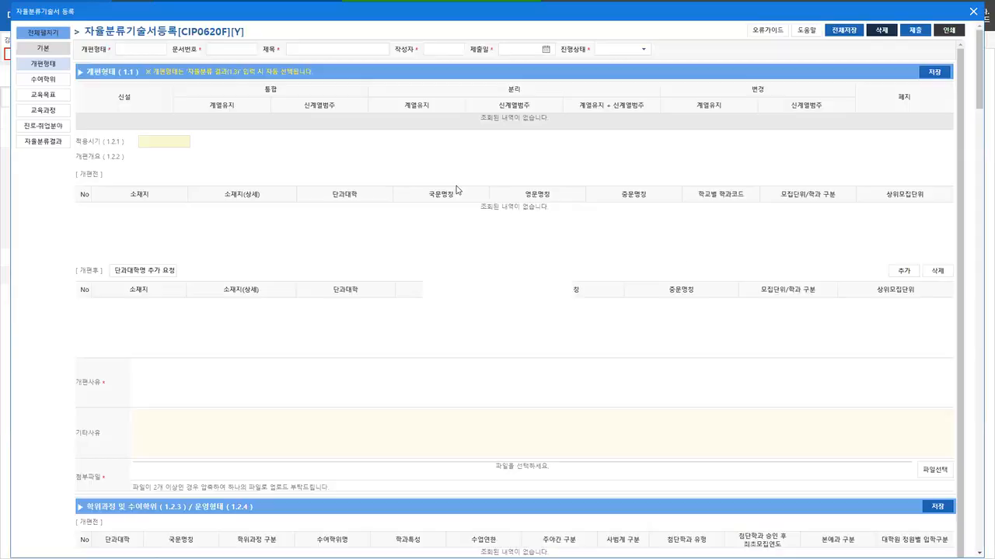
Look through the 교육과정, 자율분류결과, 융합 현황 and 융합 교과목 sections of the 생명공학전공 document
left_click(48, 82)
left_click(49, 113)
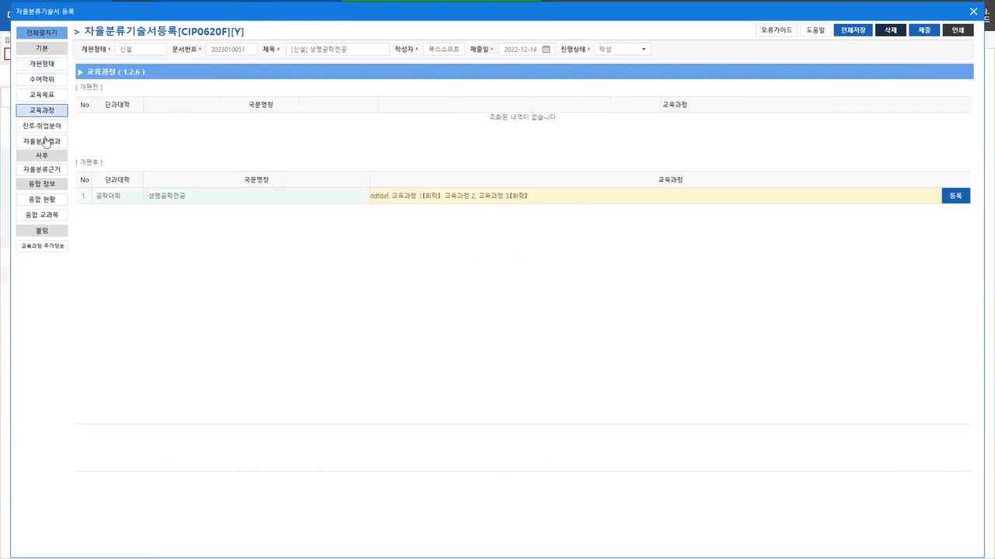
left_click(47, 141)
left_click(45, 204)
left_click(44, 215)
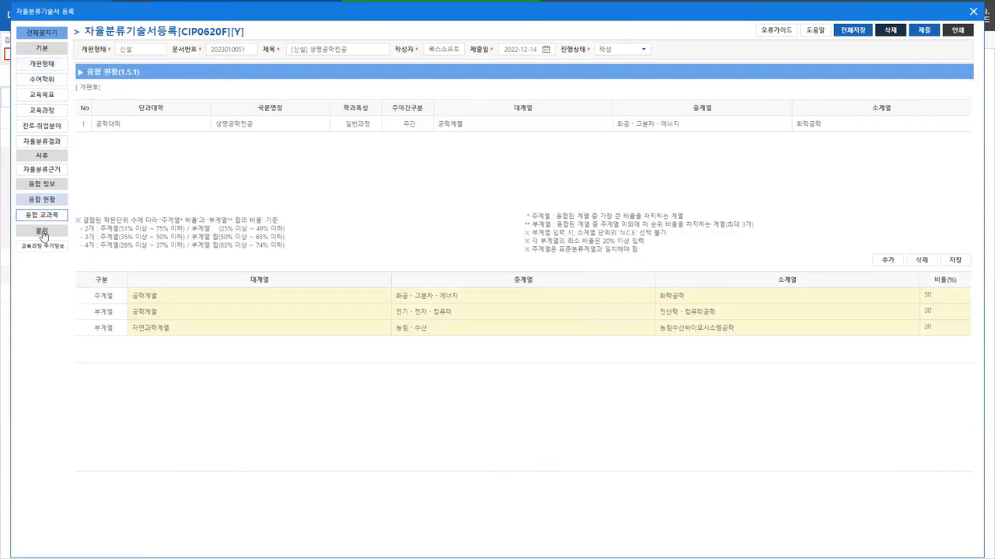
Try to submit the 생명공학전공 document, check its 자율분류결과 and close the form
left_click(923, 30)
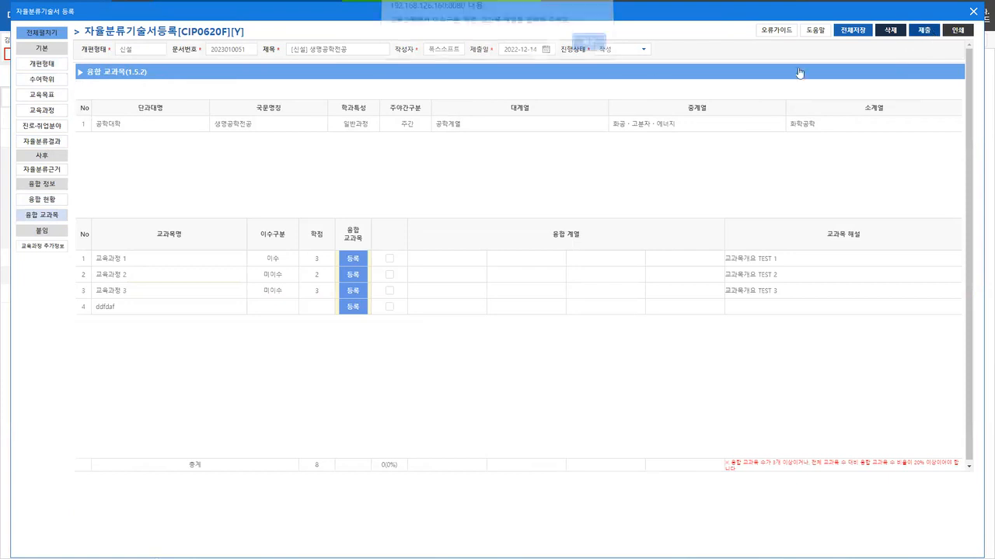
left_click(588, 46)
left_click(42, 143)
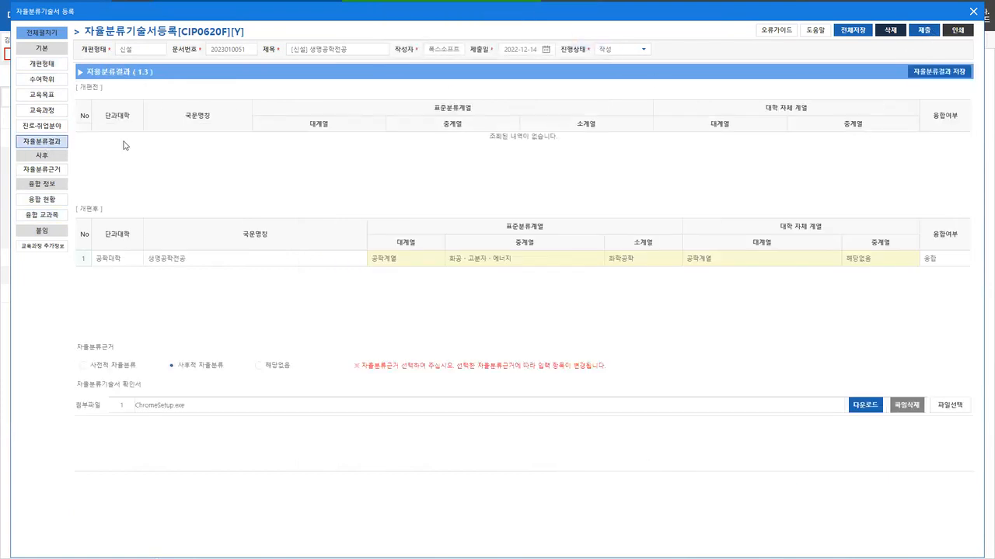
left_click(973, 10)
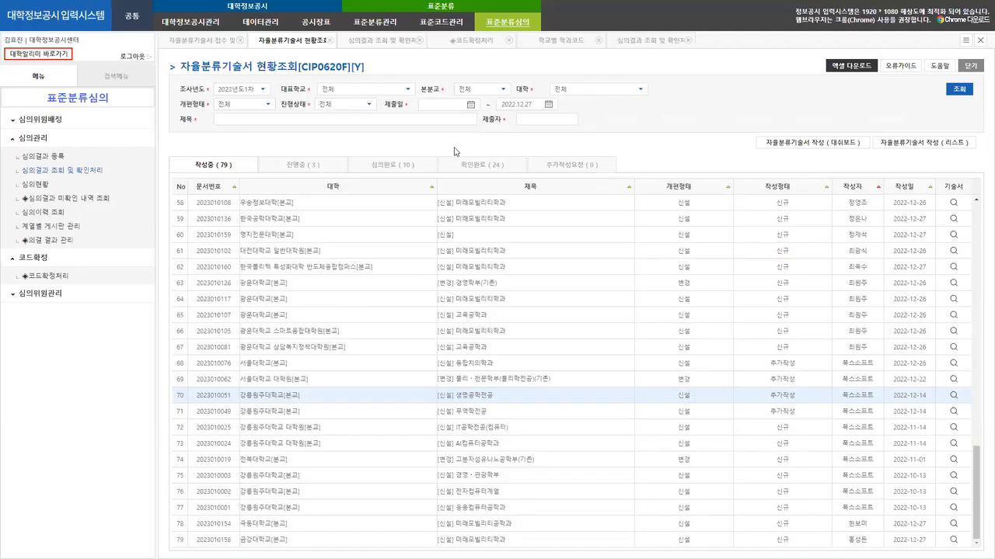
Query the 미확인 results again and examine the 검토내용 of 고신대학교[본교]'s 추가작성요청 result for 미래모빌리티학과
left_click(301, 165)
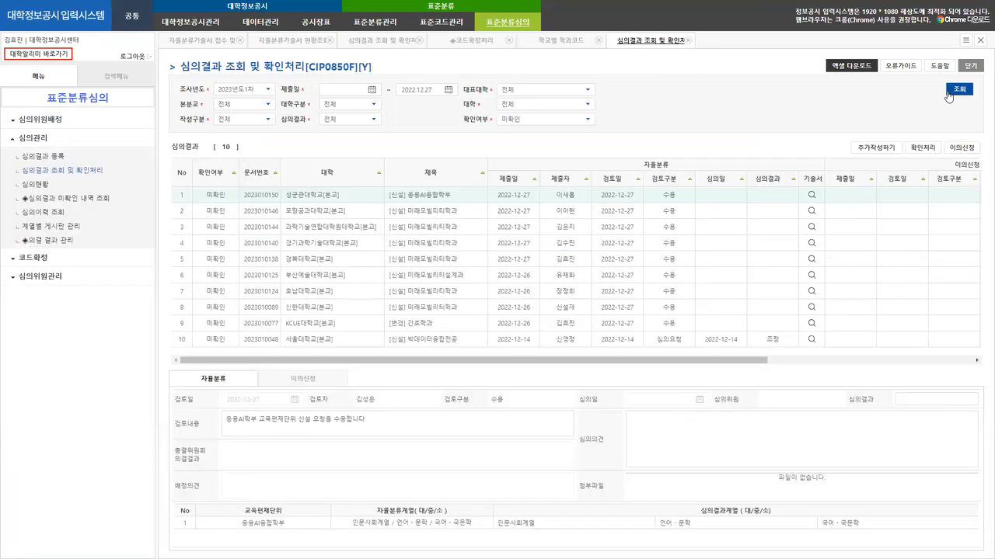
left_click(664, 264)
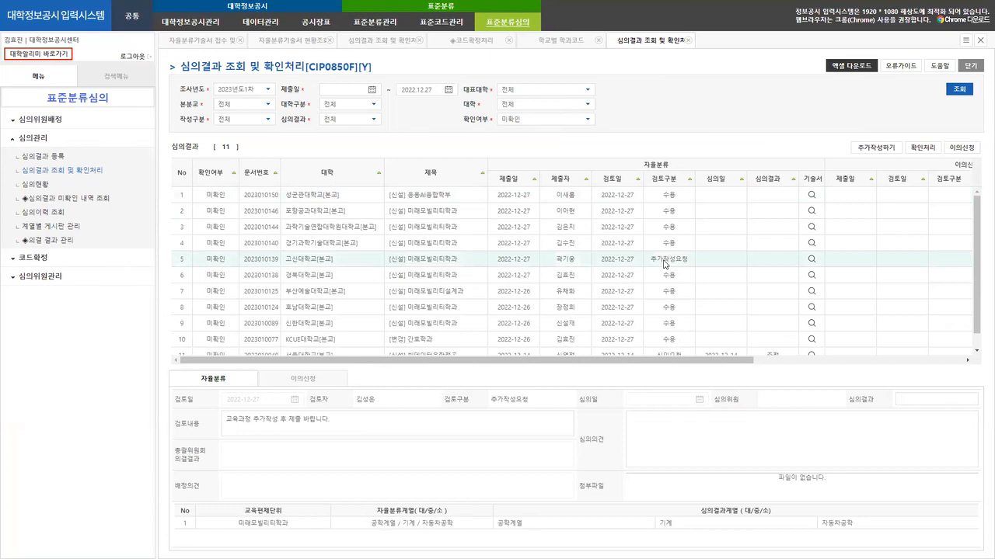
left_click_drag(327, 422, 193, 424)
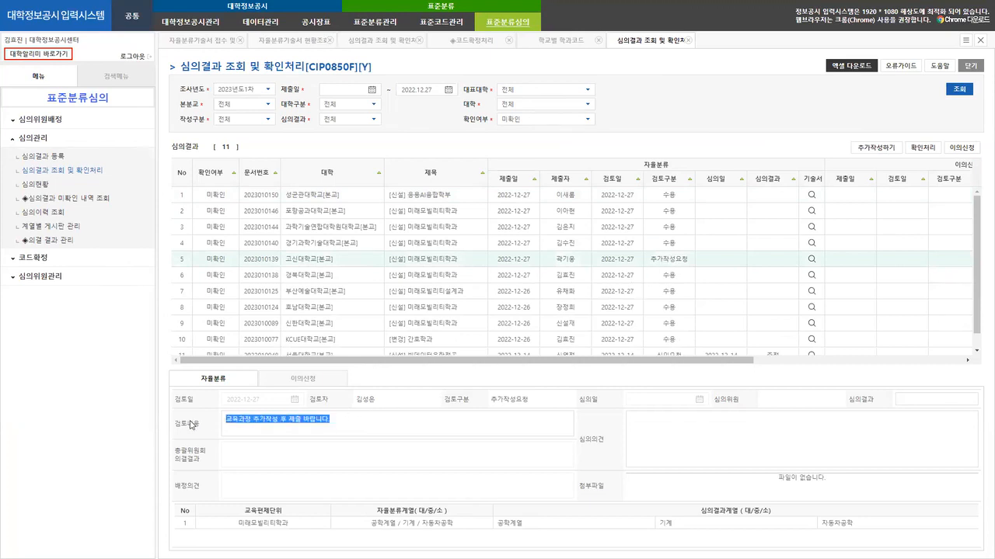
left_click(684, 263)
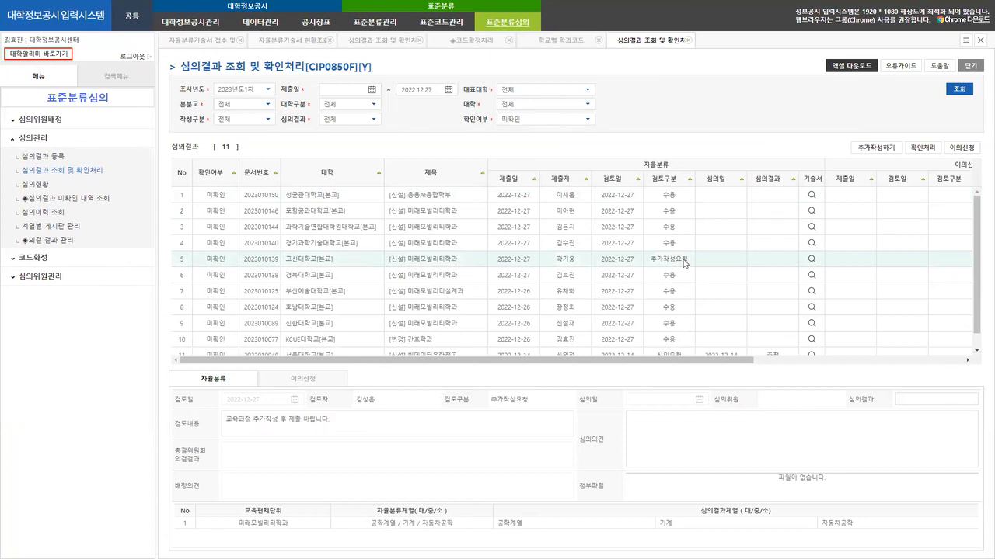
left_click_drag(361, 428, 199, 425)
left_click(347, 429)
left_click_drag(334, 420, 192, 422)
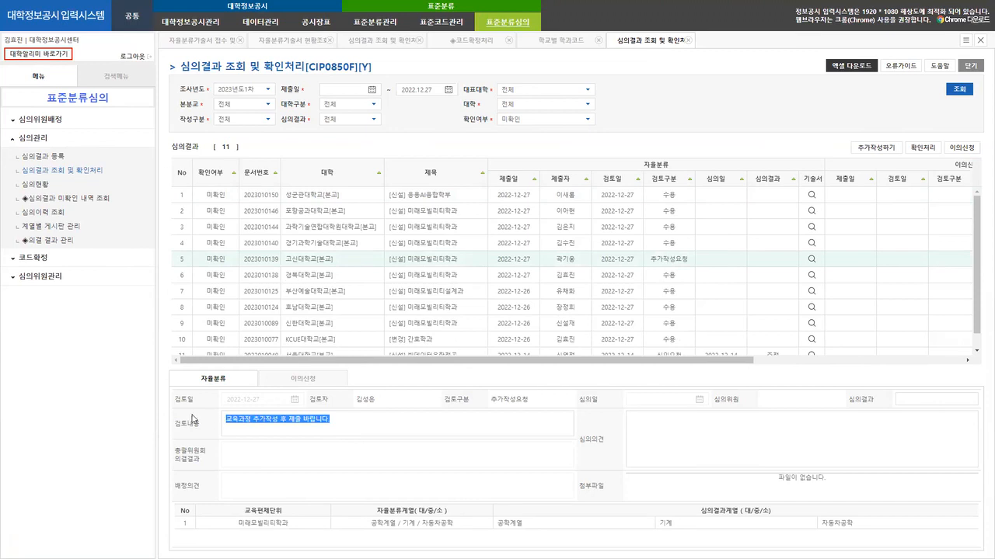
Create the 추가작성 document for 고신대학교[본교]'s [신설] 미래모빌리티학과 and close its registration form
left_click(877, 153)
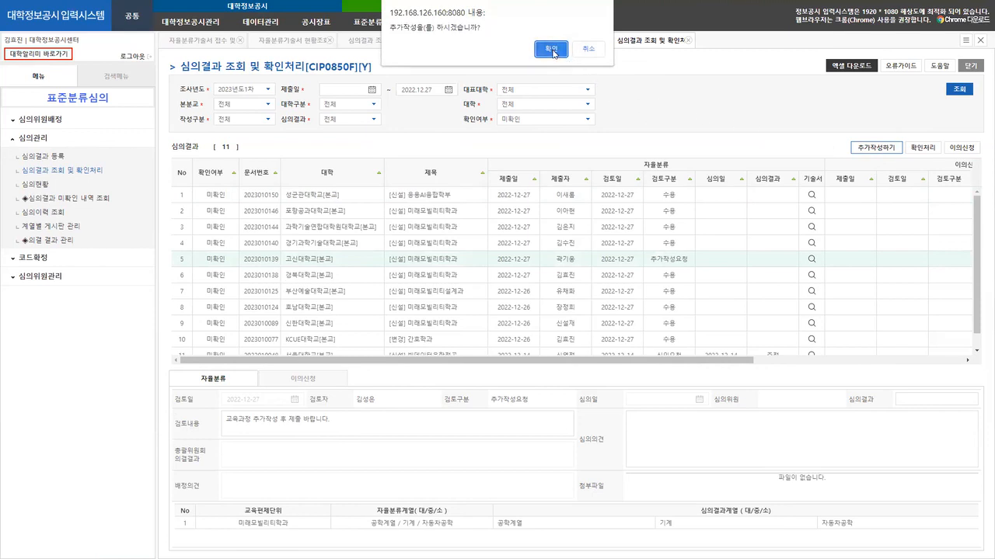
left_click(551, 49)
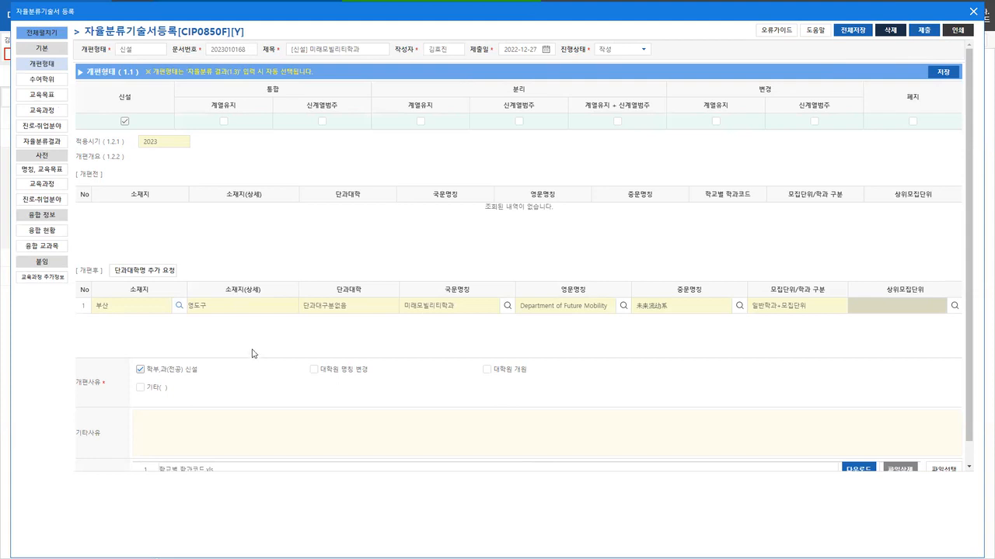
left_click(971, 12)
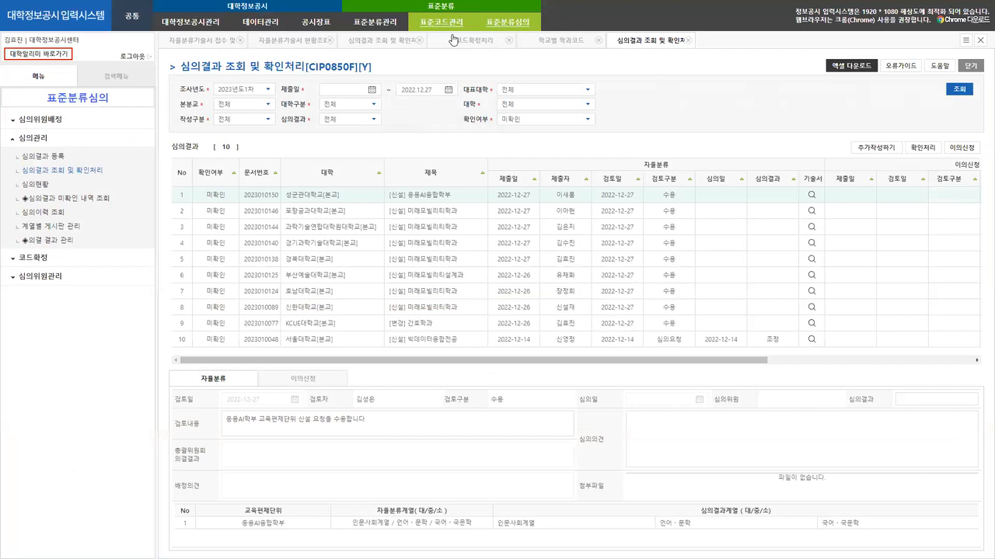
Refresh 자율분류기술서 현황조회 and sort the 작성중 documents by 대학 to locate 고신대학교[본교]'s 추가작성 document
left_click(270, 44)
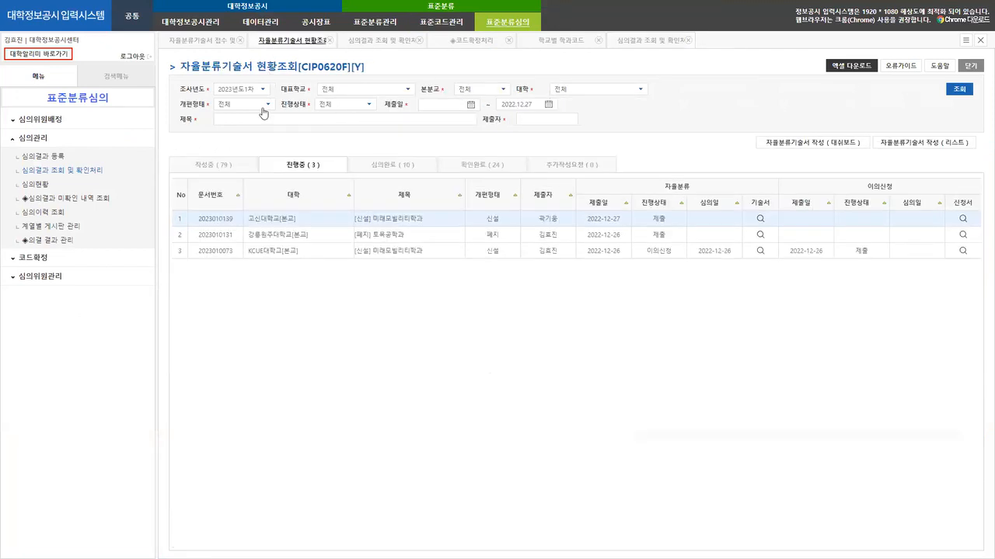
left_click(958, 90)
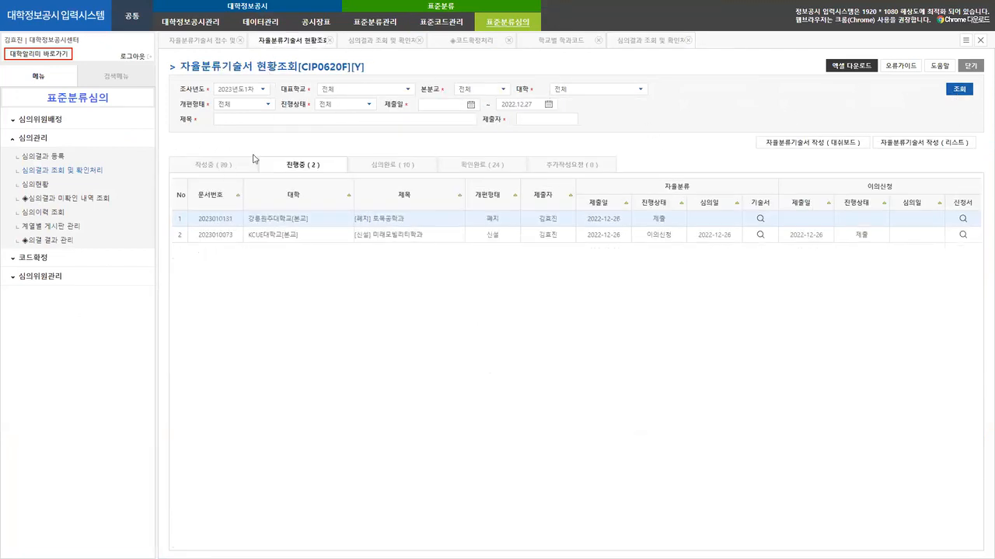
left_click(206, 170)
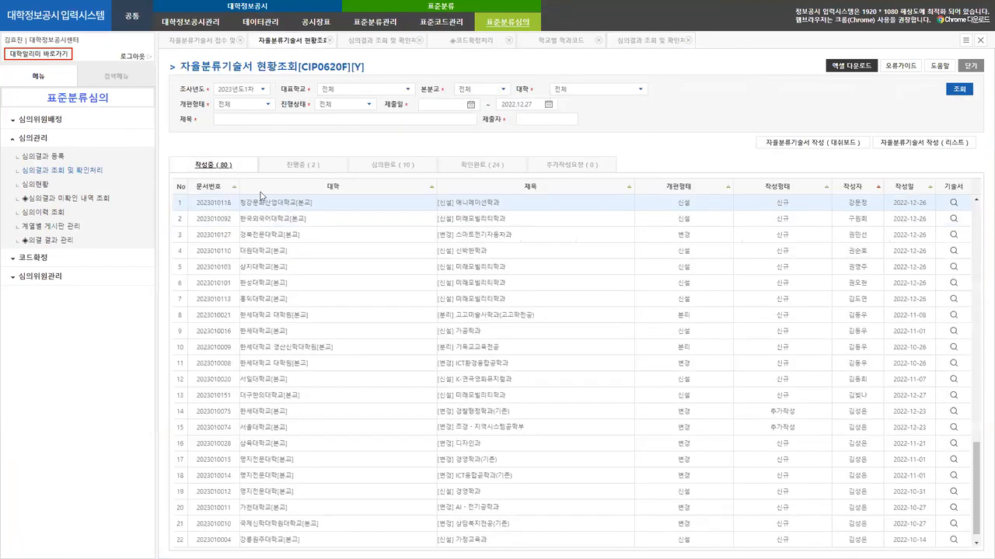
left_click(381, 190)
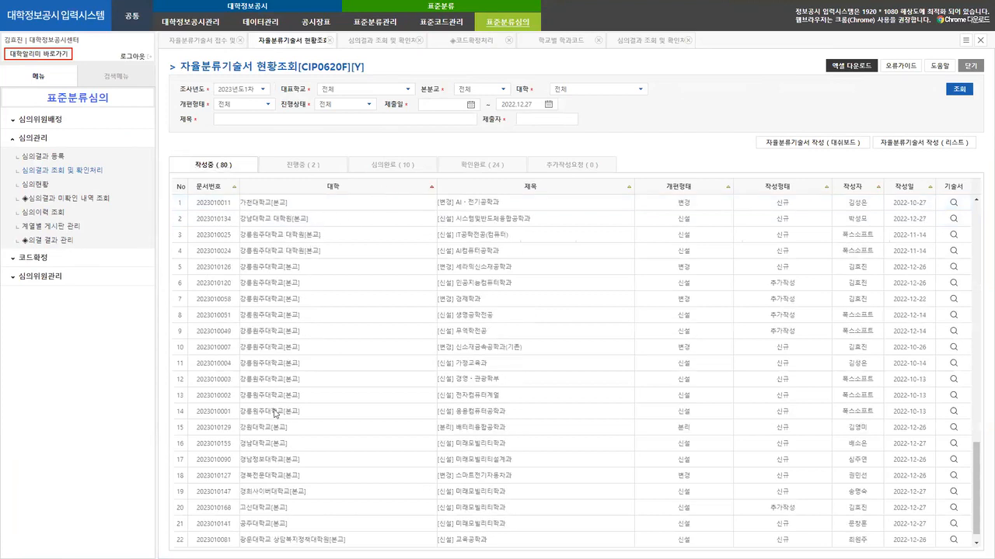
scroll(273, 460, "down", 1)
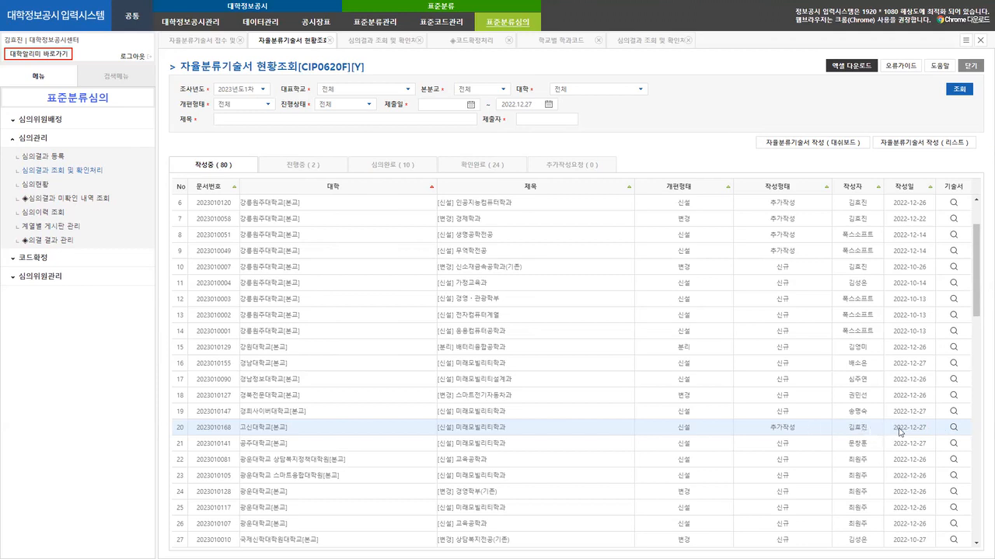
Open 고신대학교[본교]'s 미래모빌리티학과 추가작성 document, view its 진로·취업분야 section and close the form
left_click(953, 430)
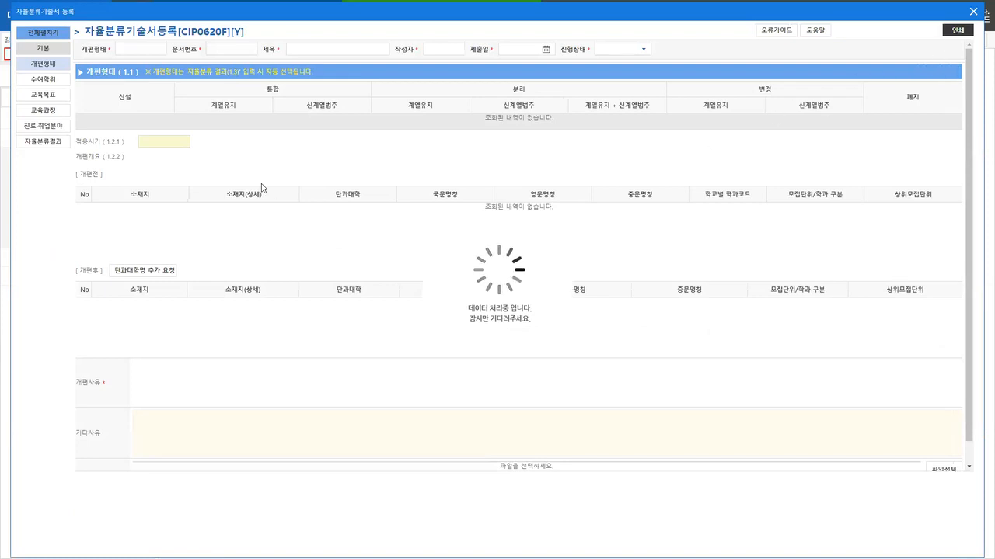
left_click(53, 124)
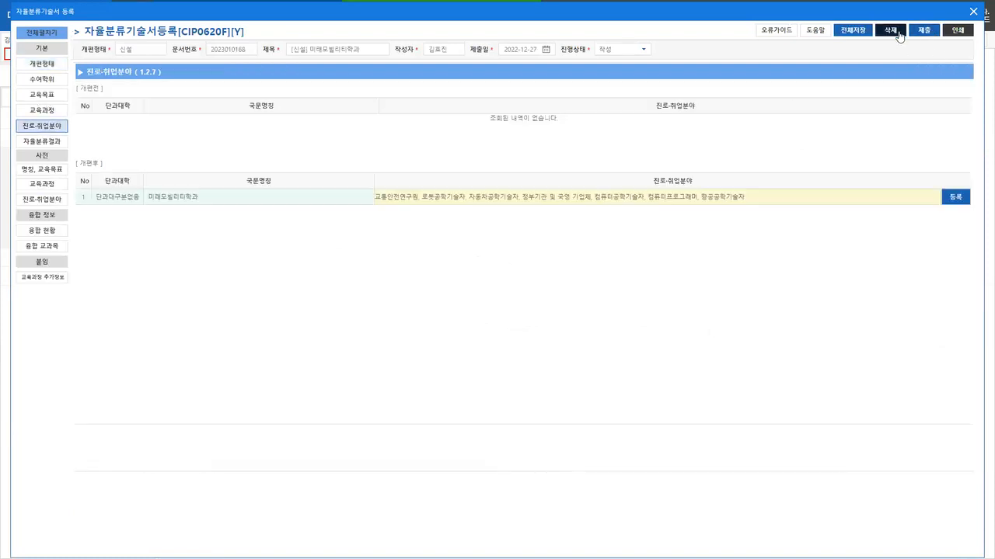
left_click(973, 11)
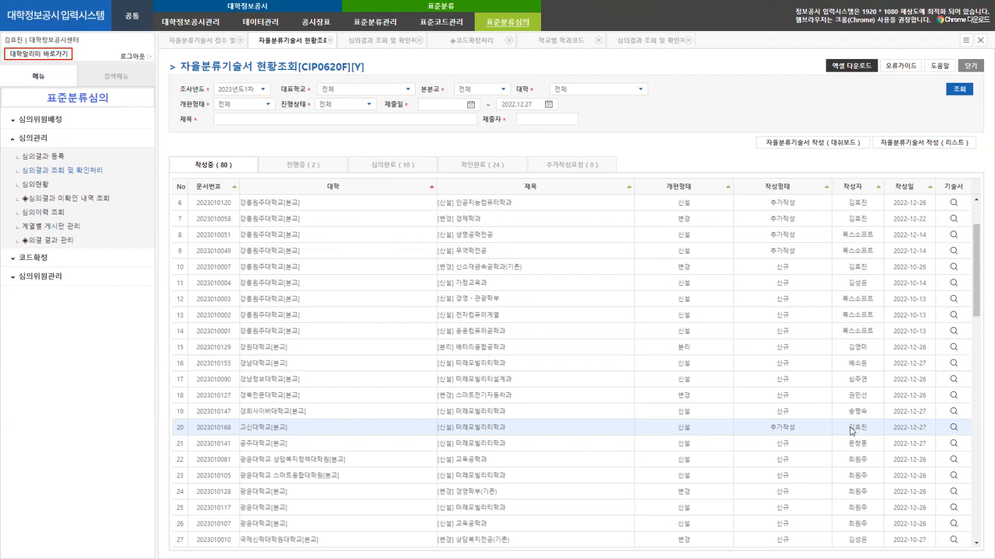
Reopen the 추가작성 document of 고신대학교[본교]'s 미래모빌리티학과 from the 작성중 list
left_click(953, 432)
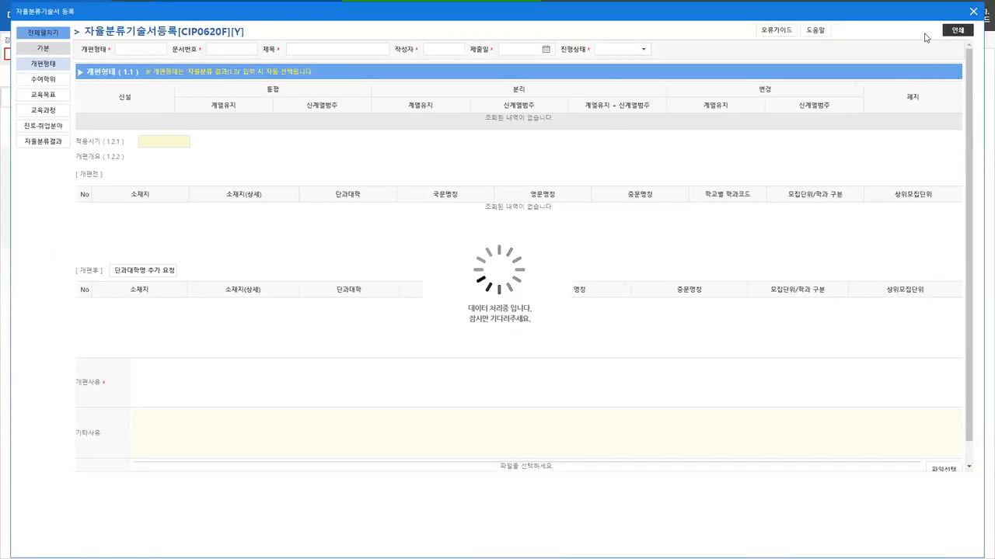